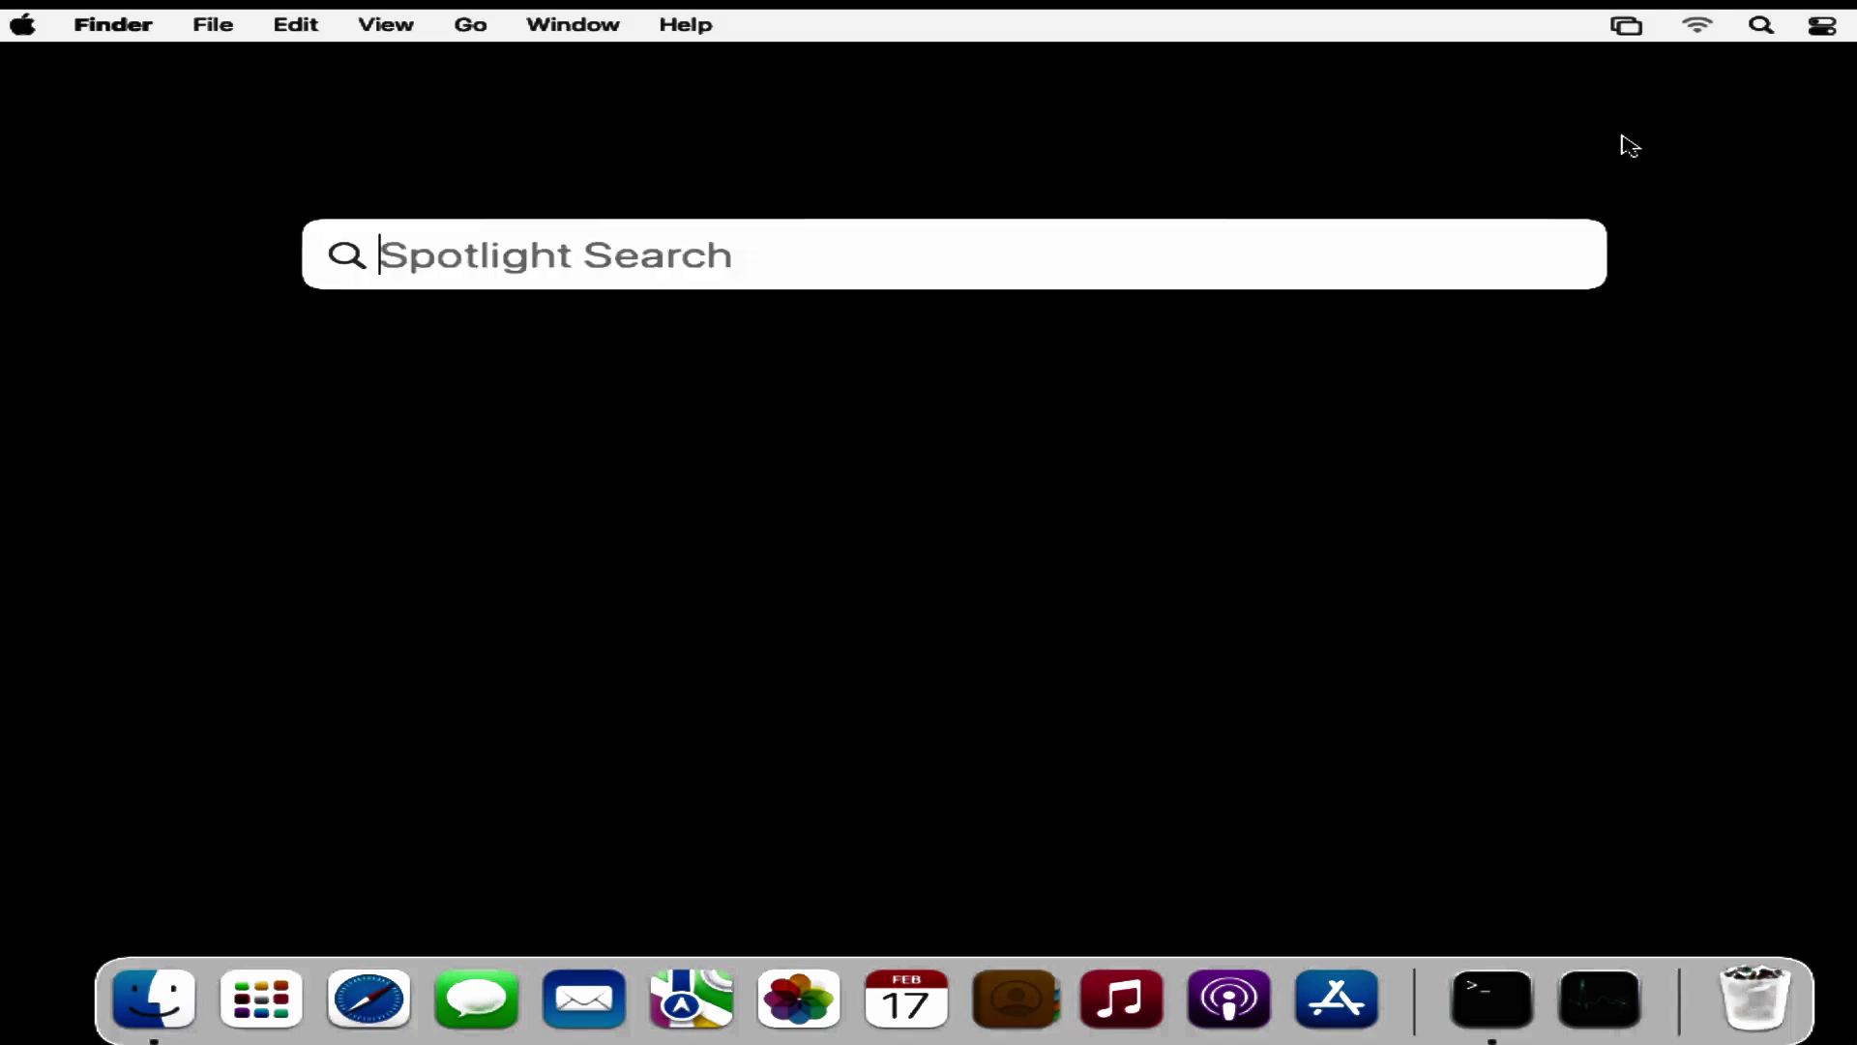
# Step: Launch Company Portal from a Spotlight search for 'company' and bring up its Help menu
pyautogui.write('company Portal')
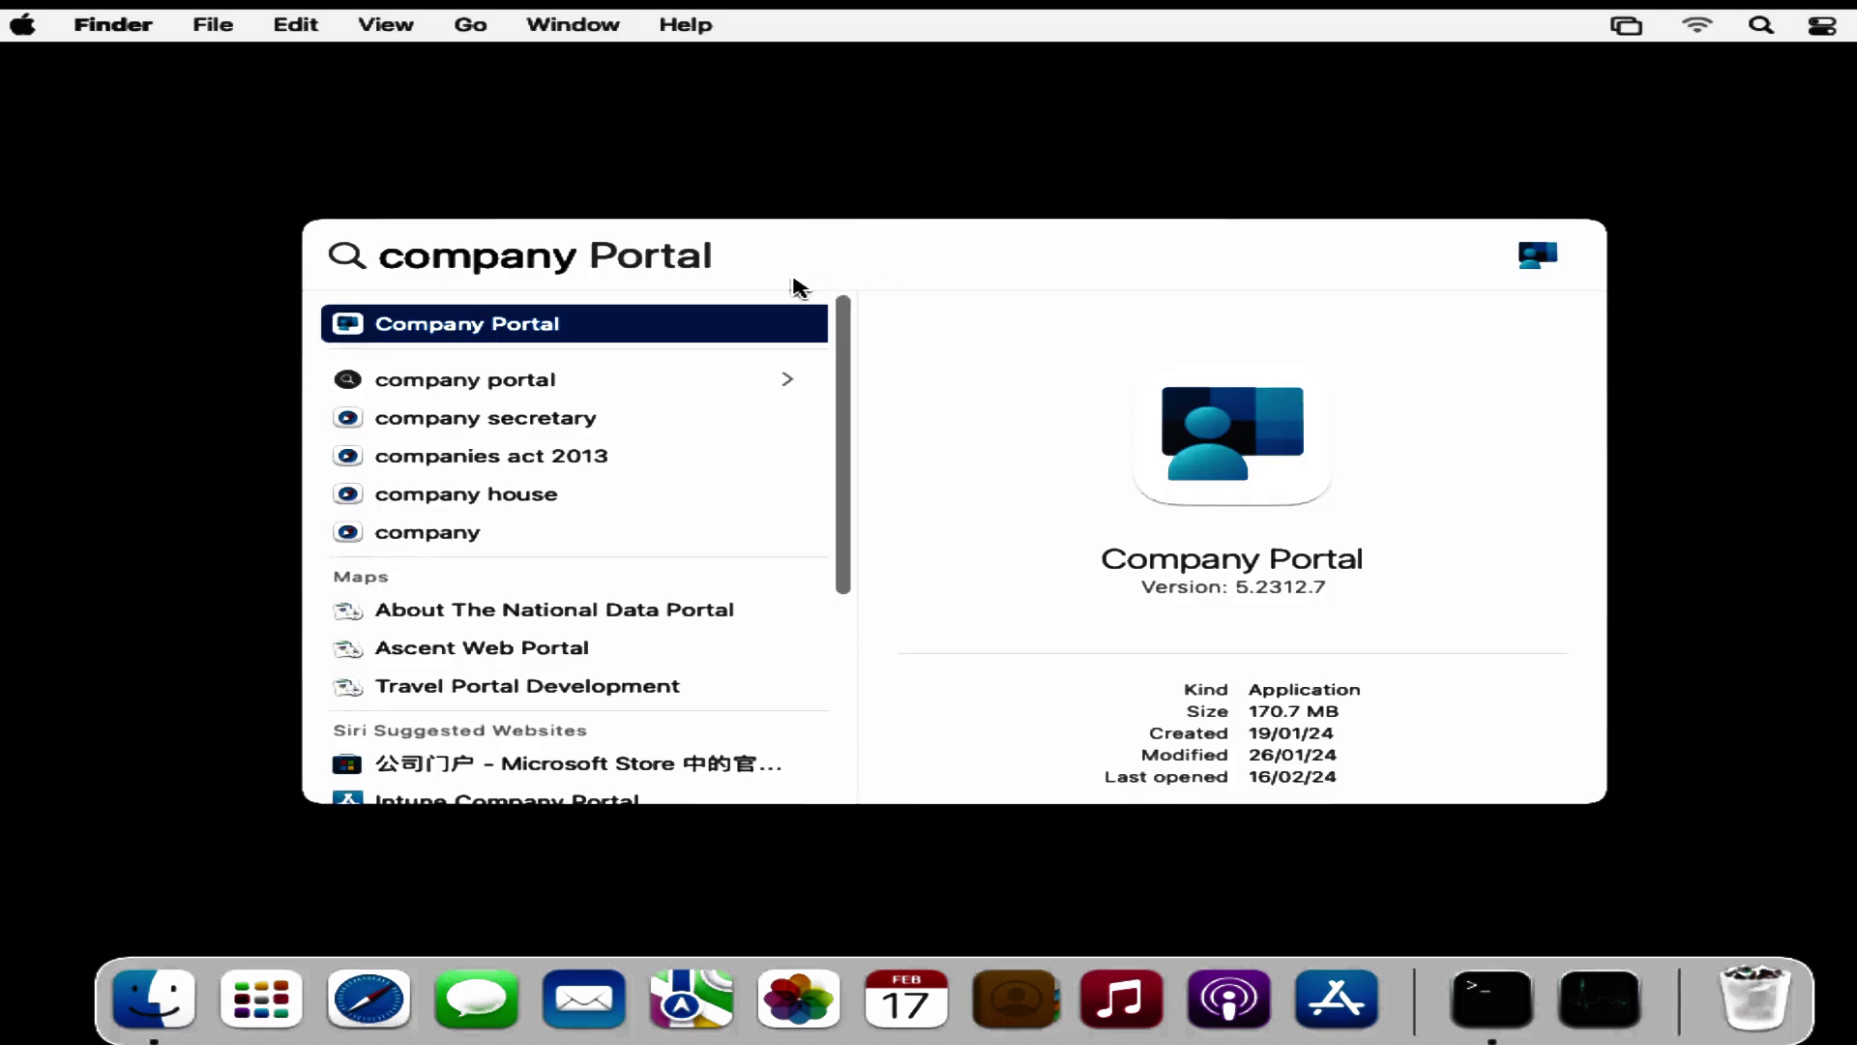
pyautogui.click(593, 329)
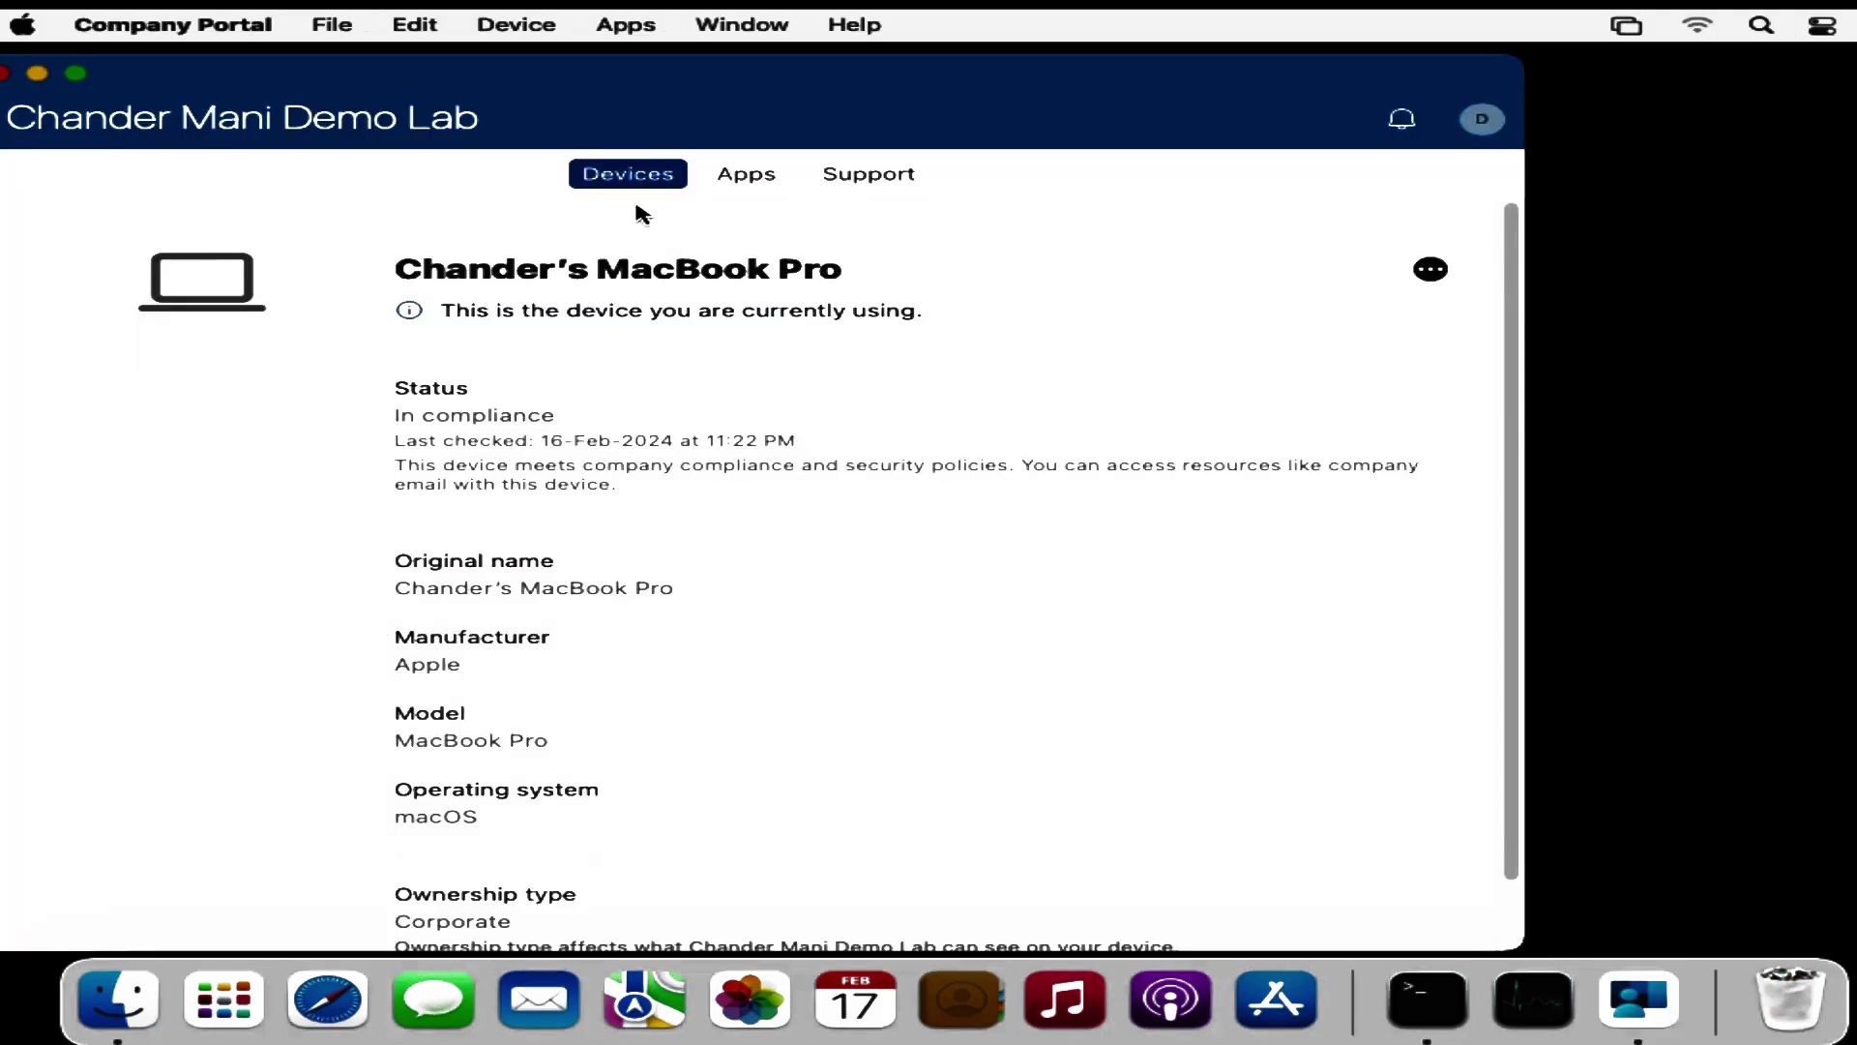
pyautogui.click(855, 29)
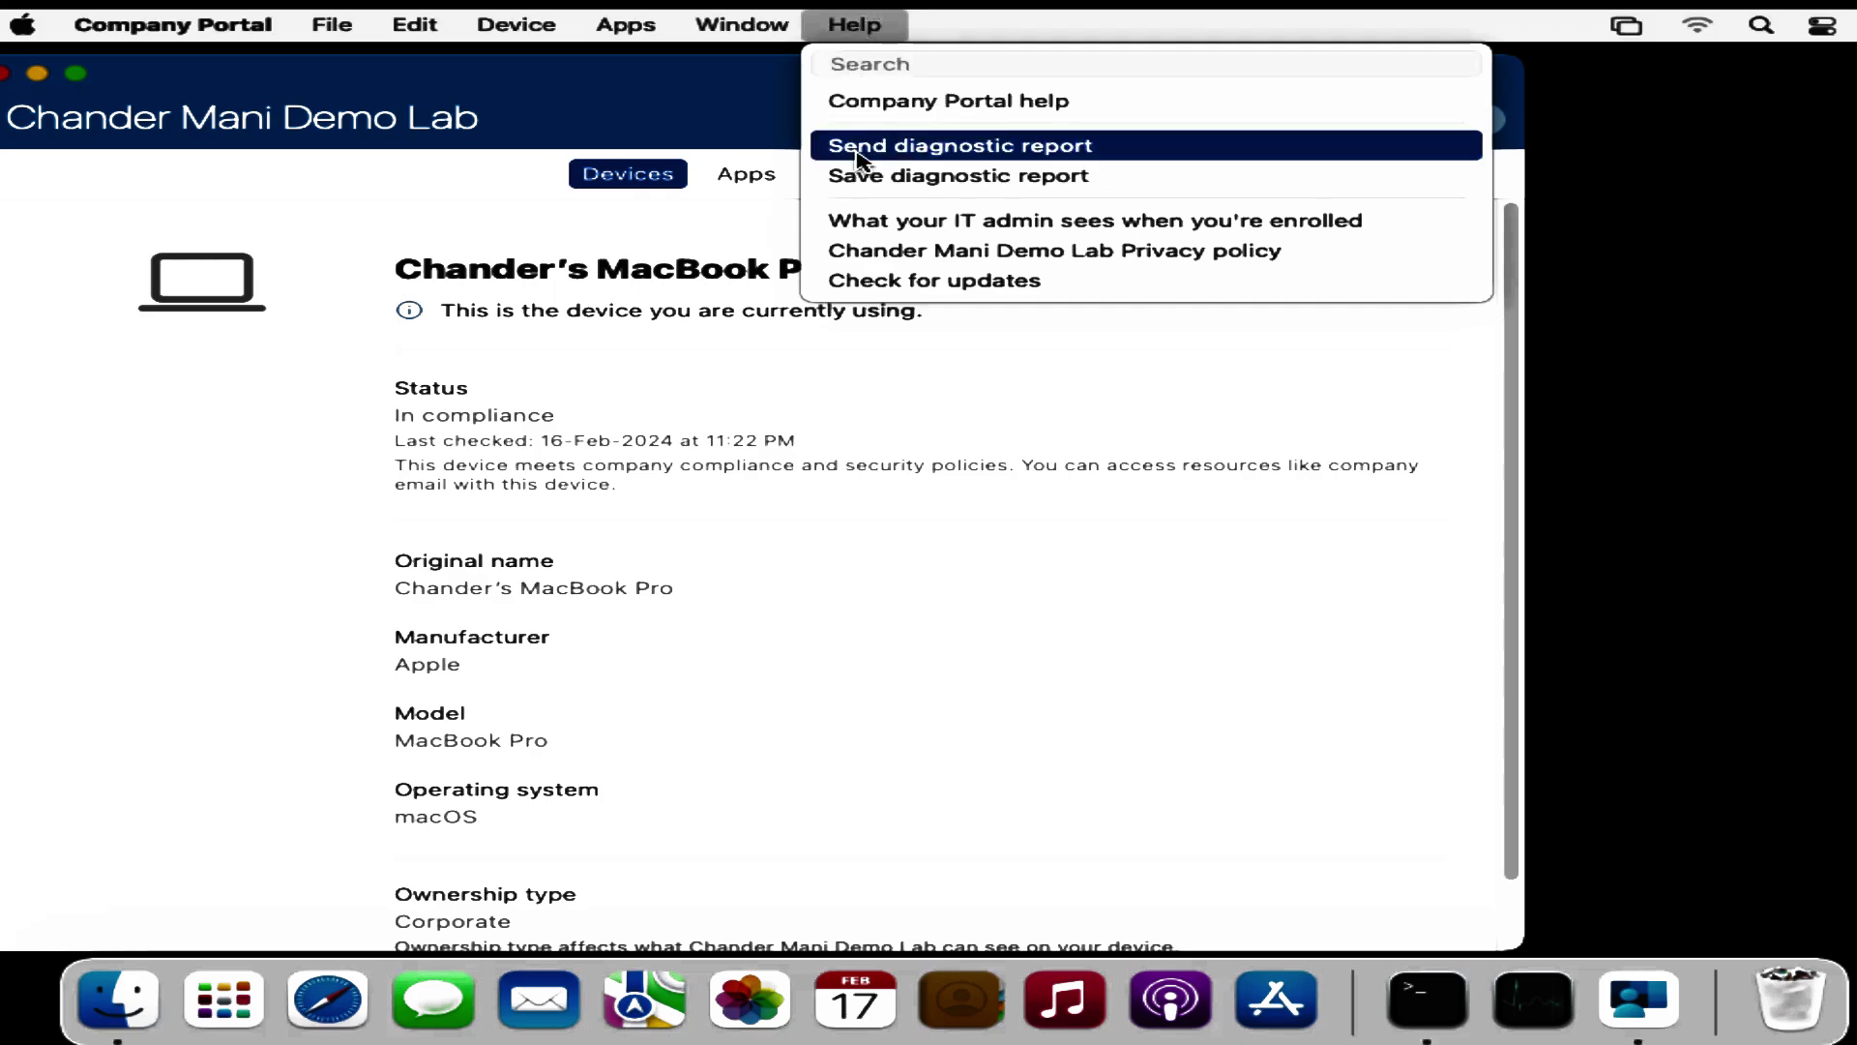
# Step: Send a diagnostic report, then save a copy named Company Portal to Downloads
pyautogui.click(953, 156)
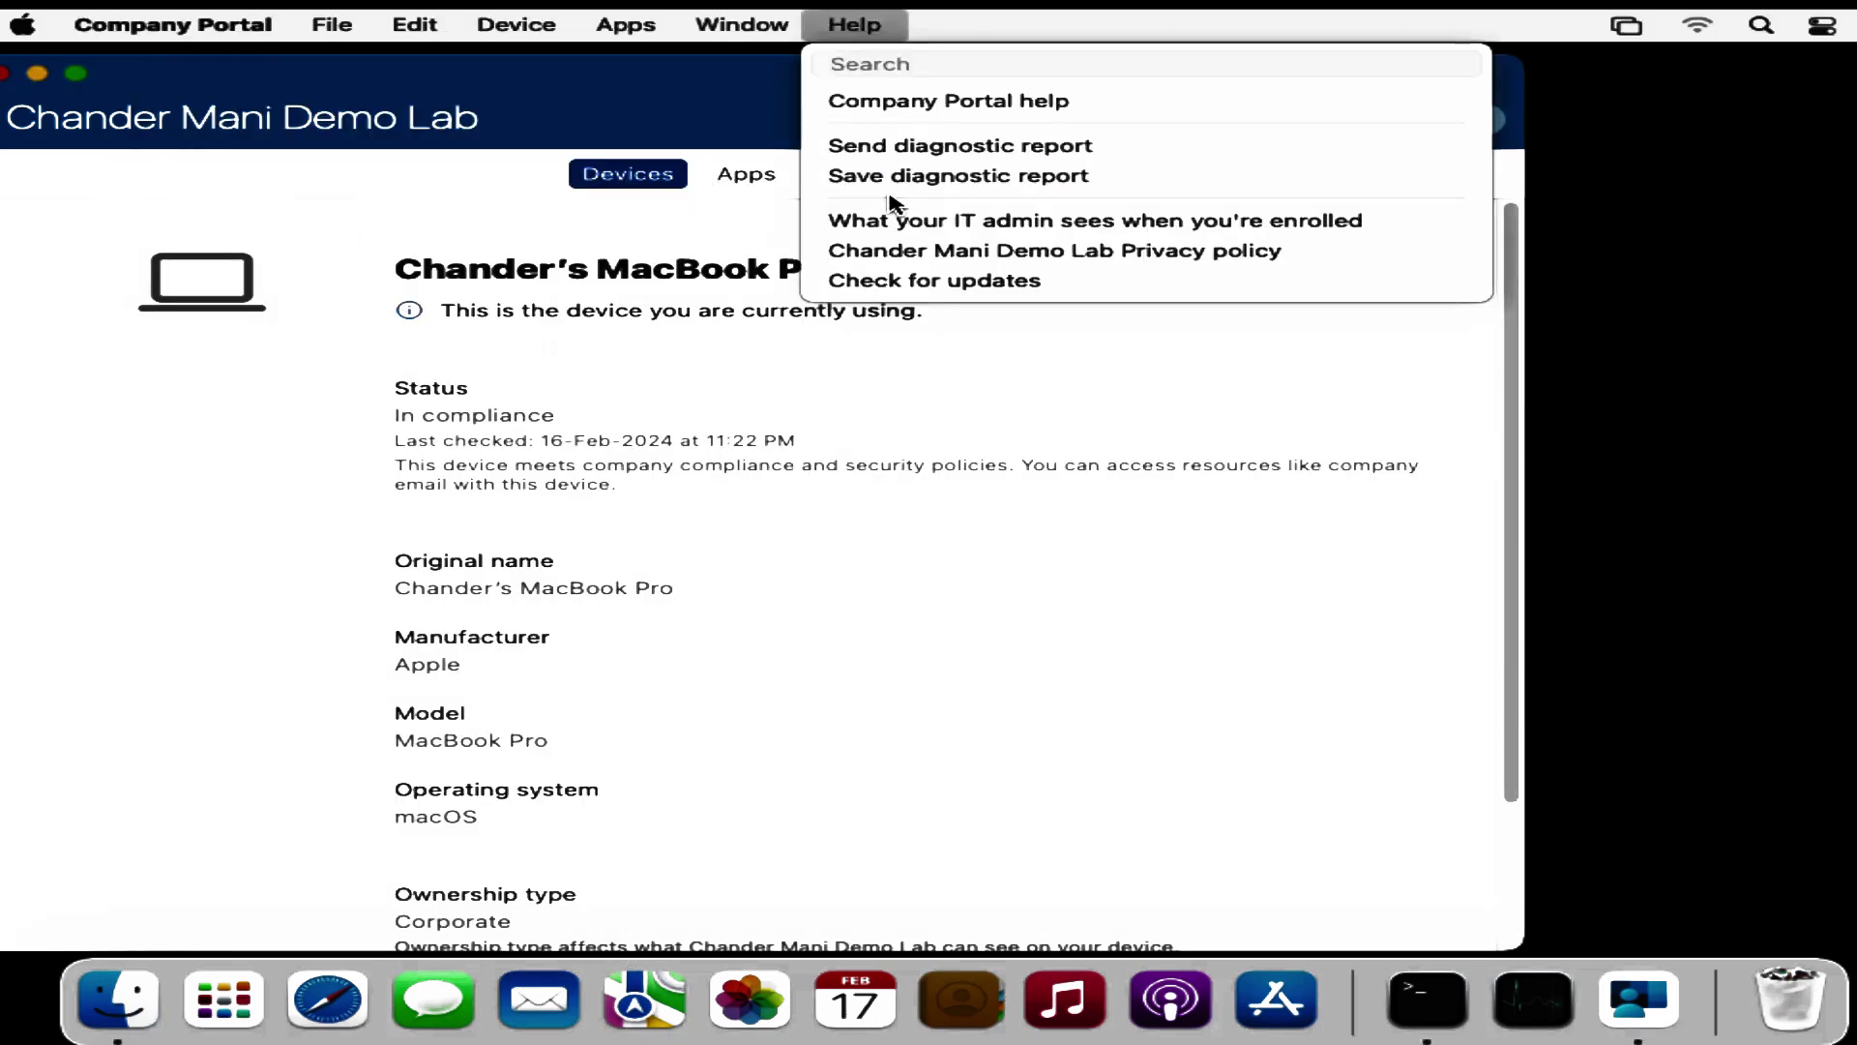
pyautogui.click(998, 179)
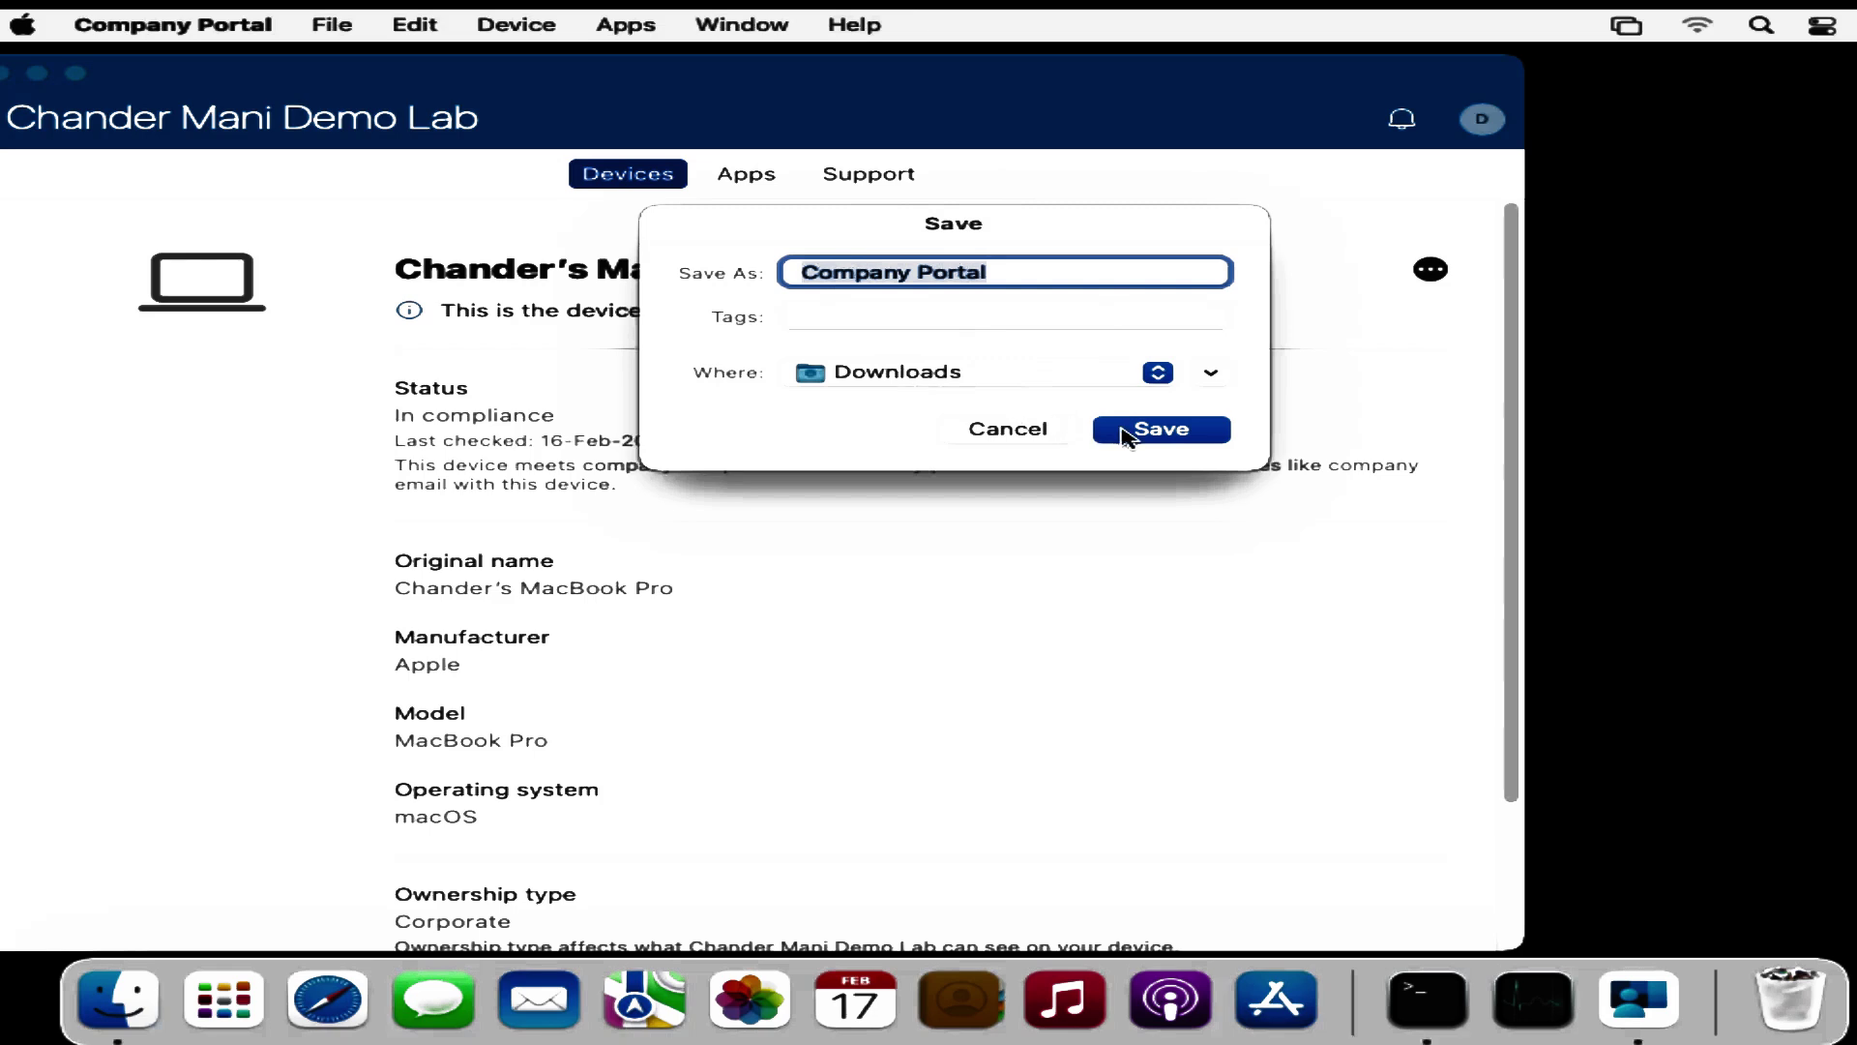
pyautogui.click(1159, 431)
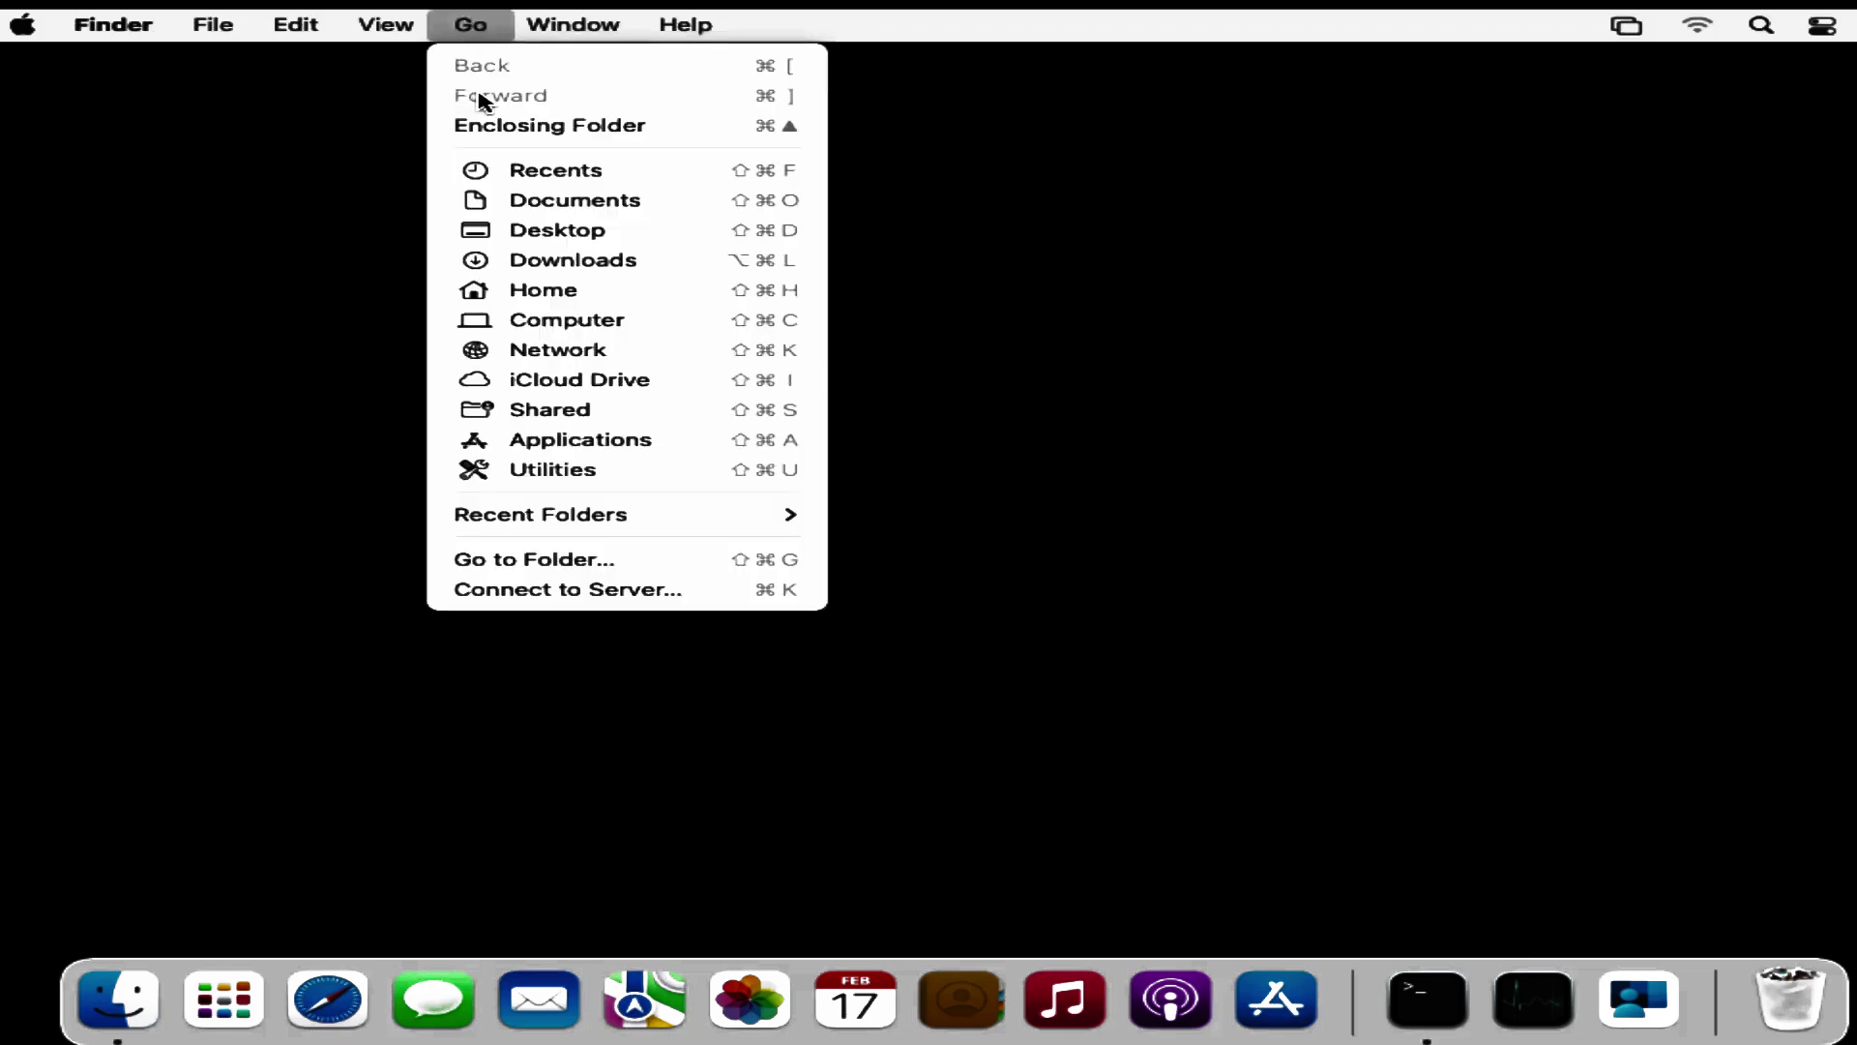
# Step: Extract Company Portal.zip in Downloads with Archive Utility
pyautogui.click(559, 259)
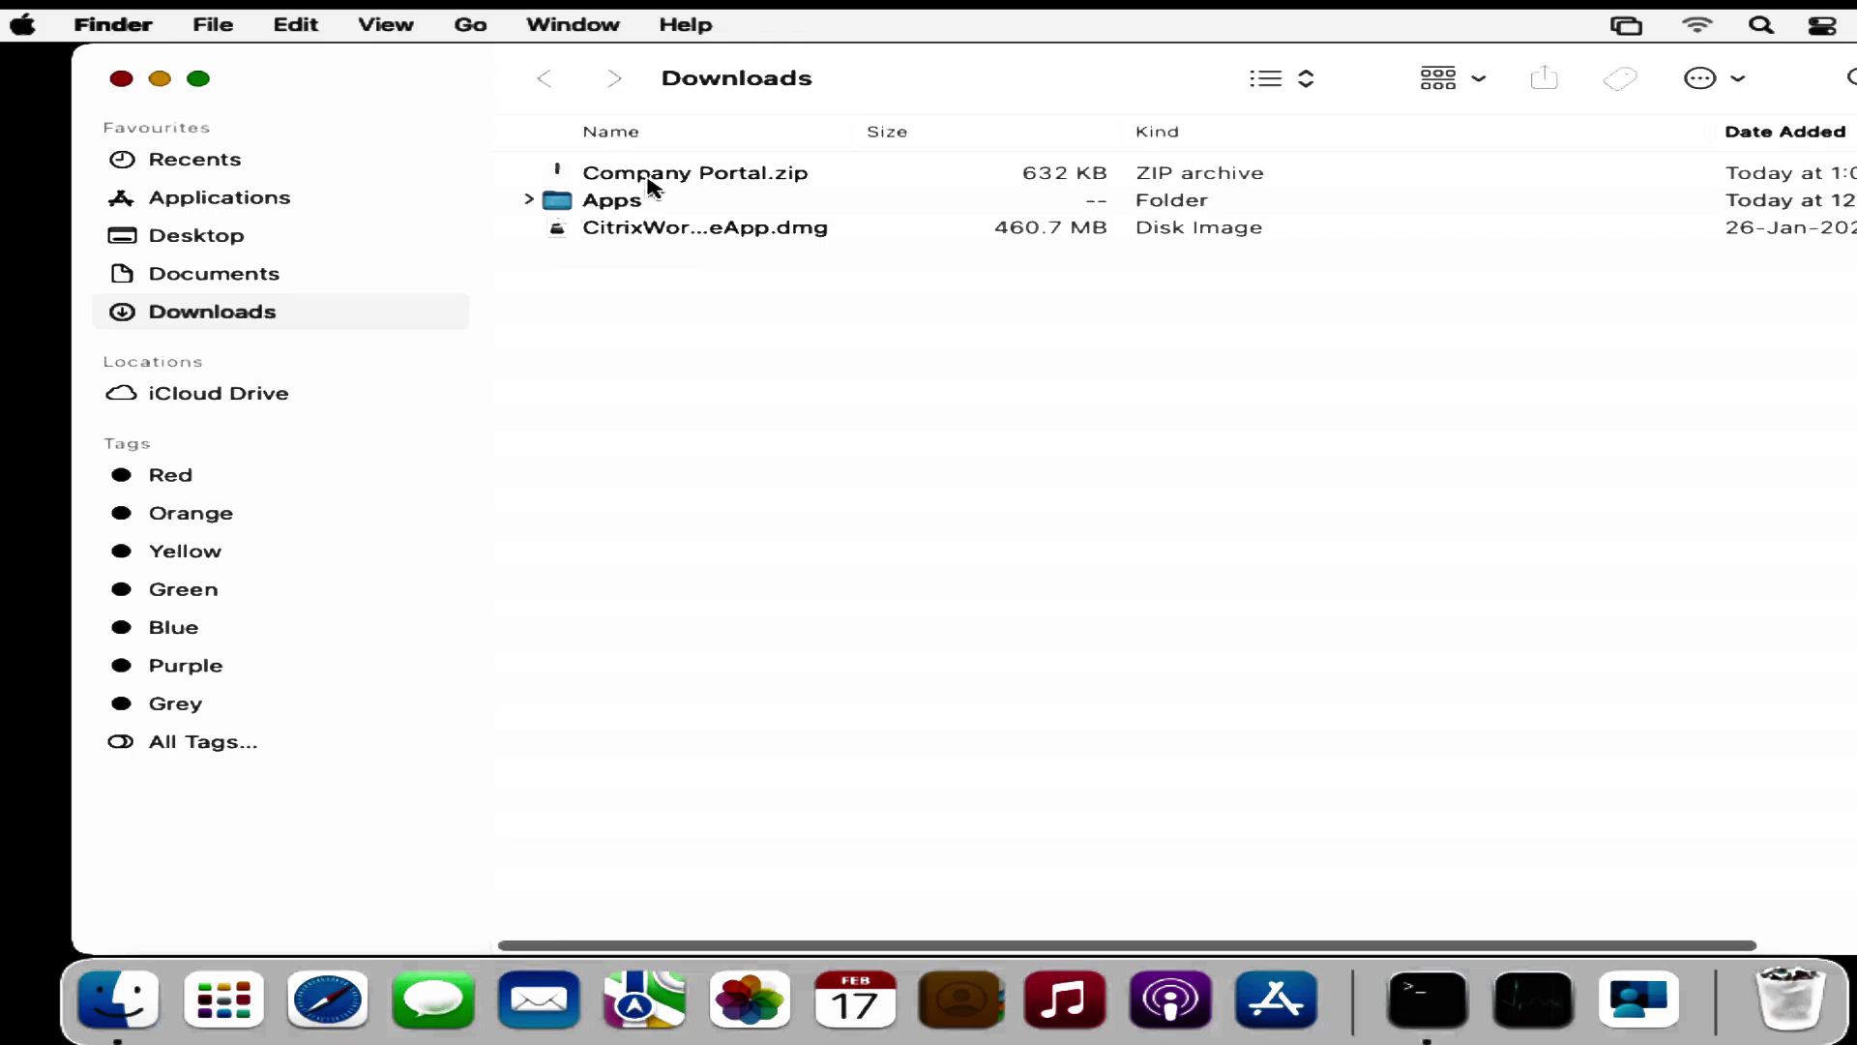
pyautogui.click(756, 182)
pyautogui.rightClick(756, 182)
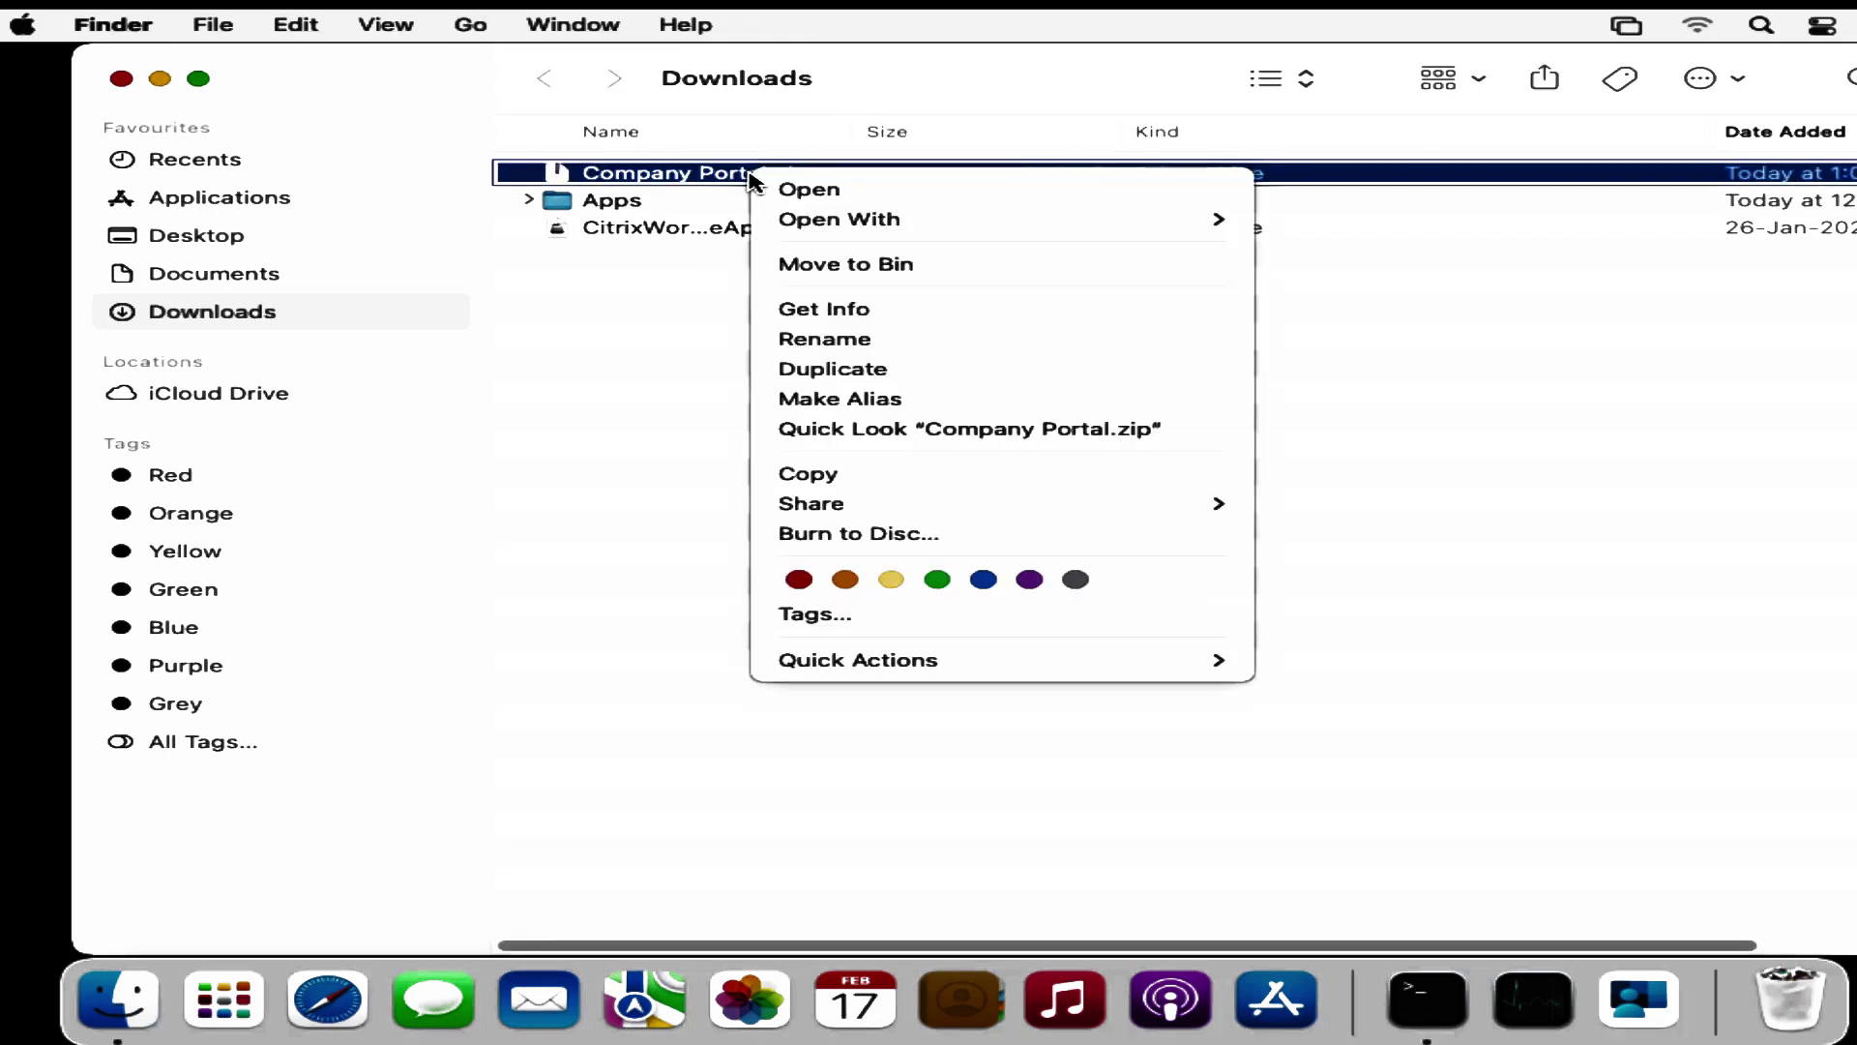
pyautogui.moveTo(891, 220)
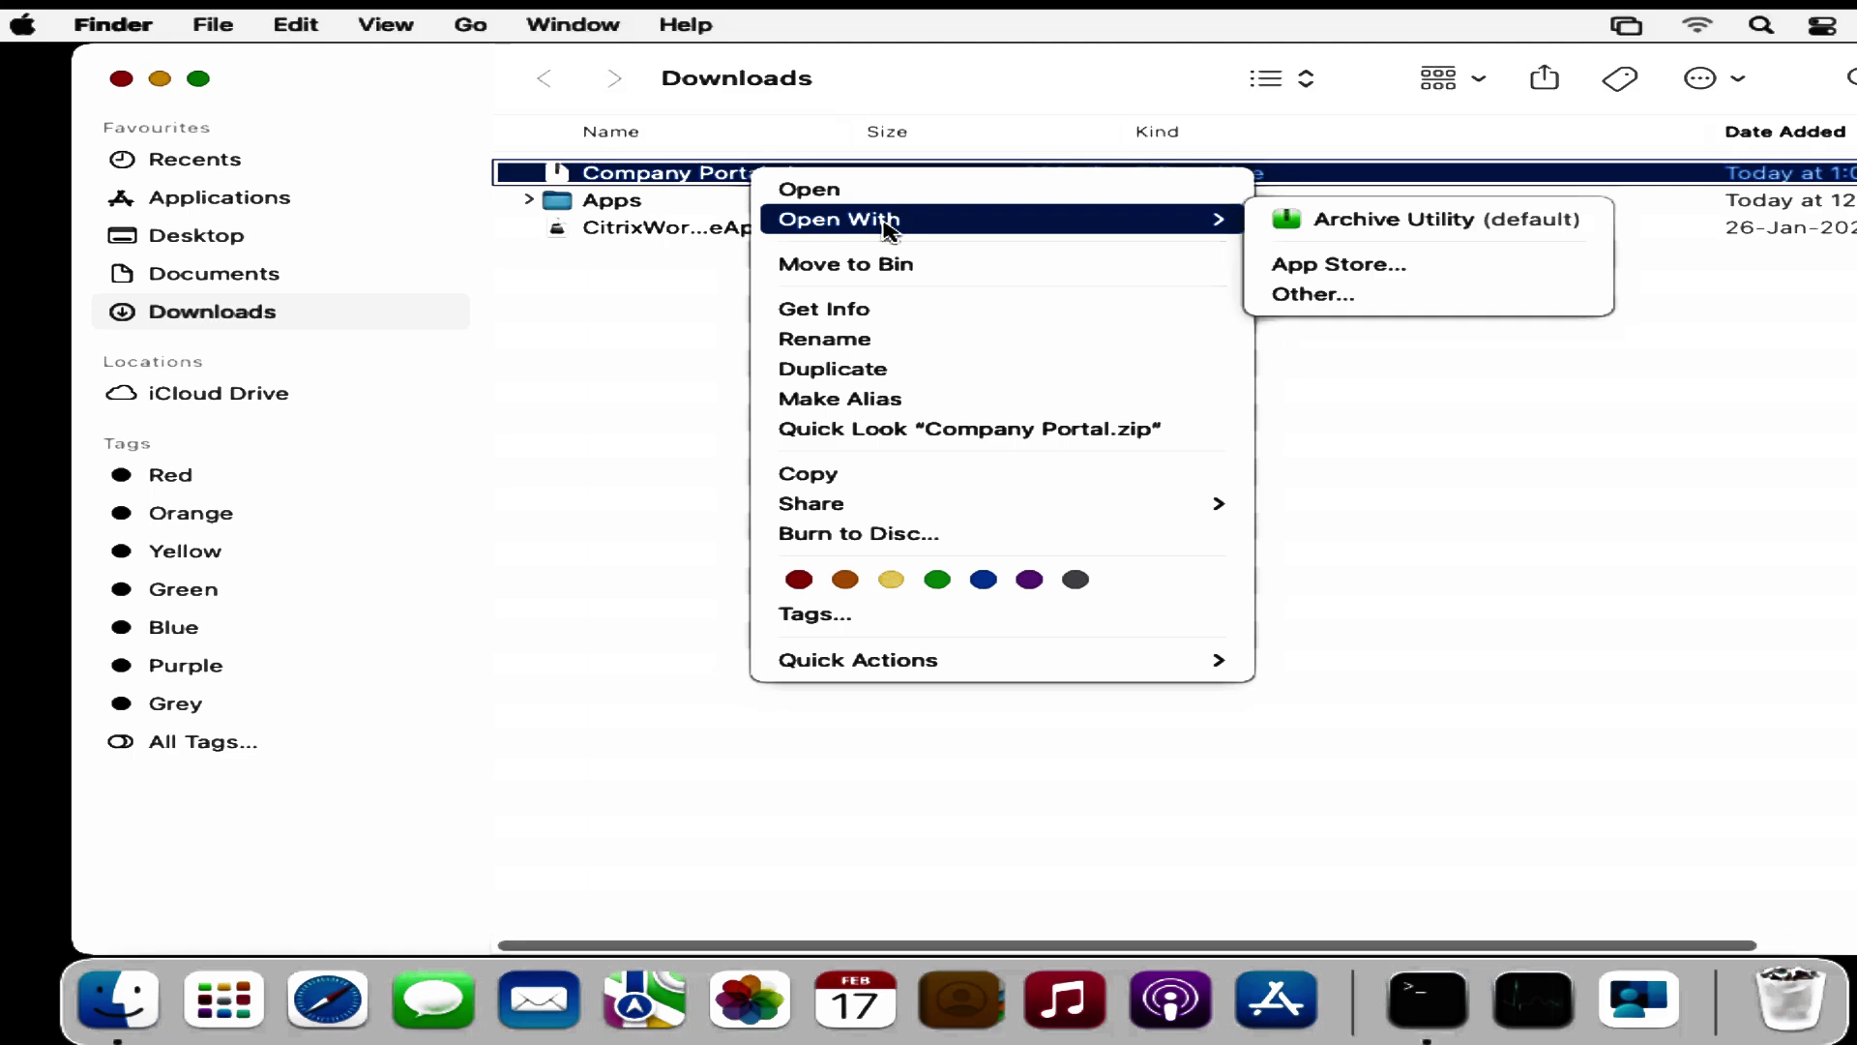
pyautogui.click(1339, 222)
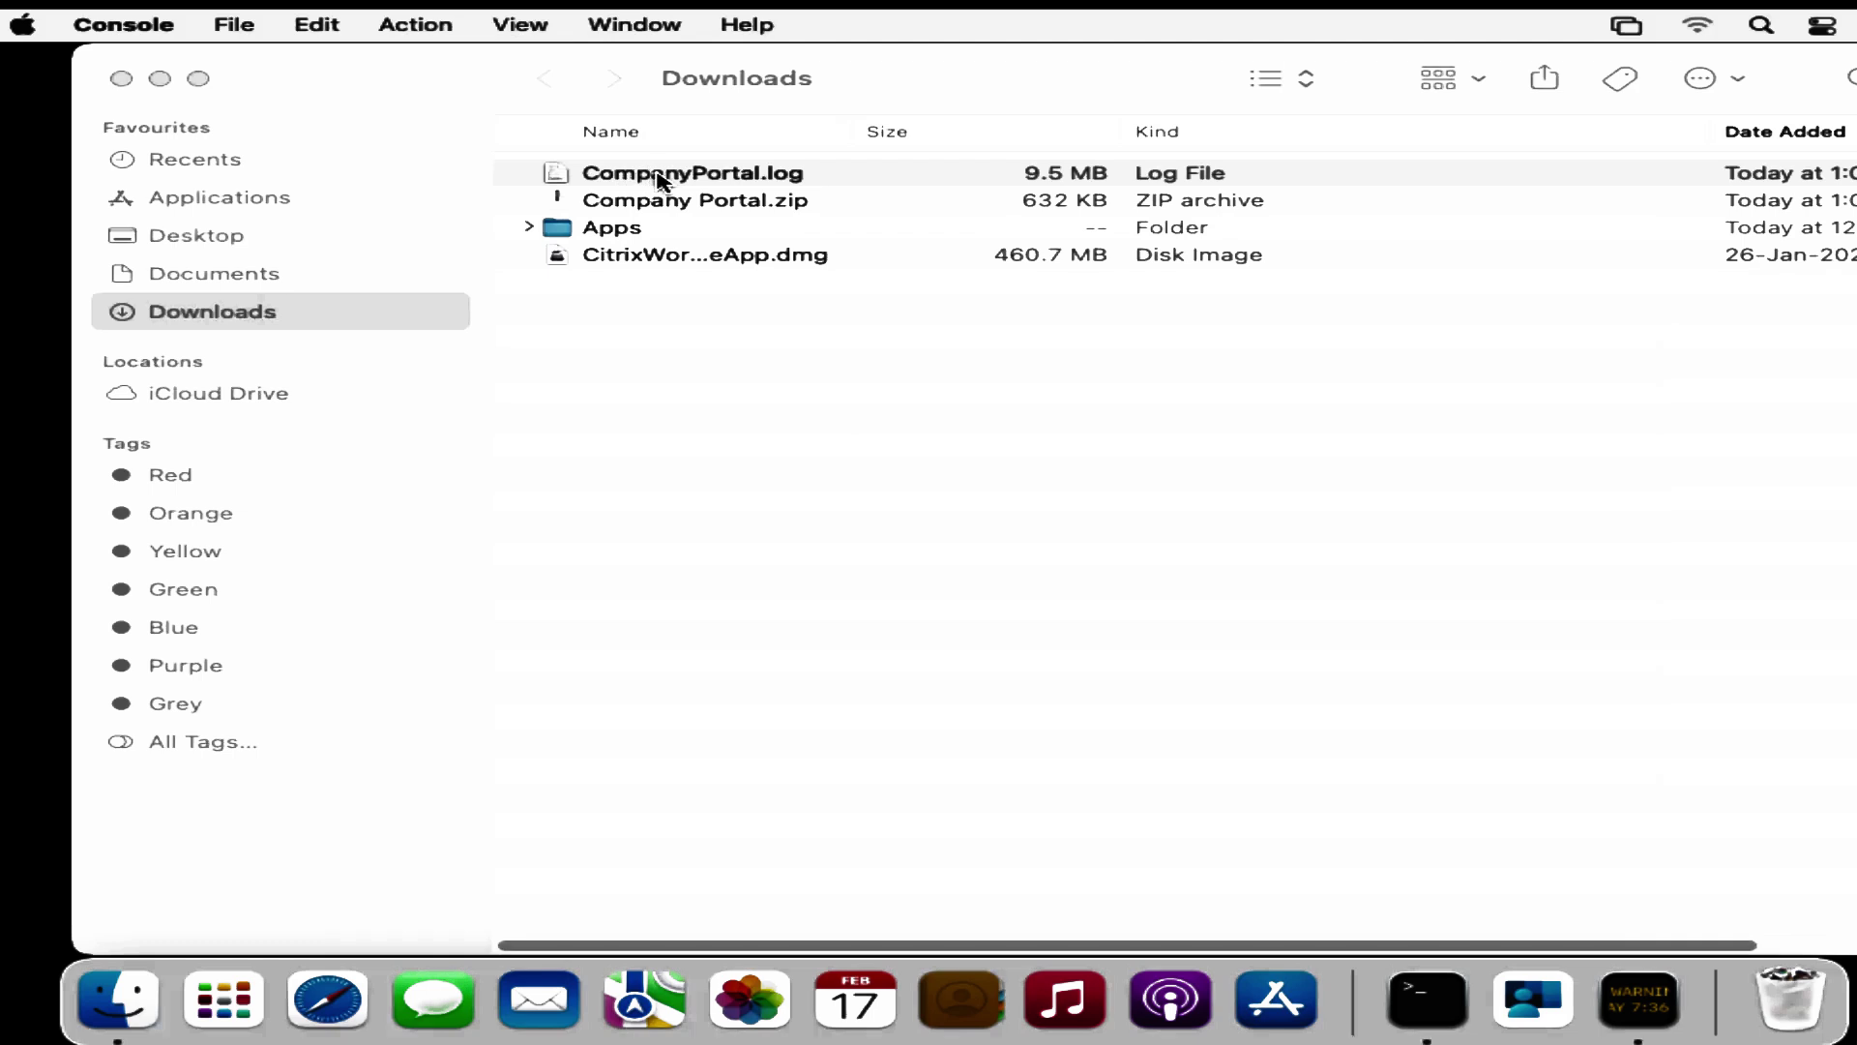
# Step: View CompanyPortal.log in Console and select the entries through deviceOSVersion
pyautogui.click(743, 178)
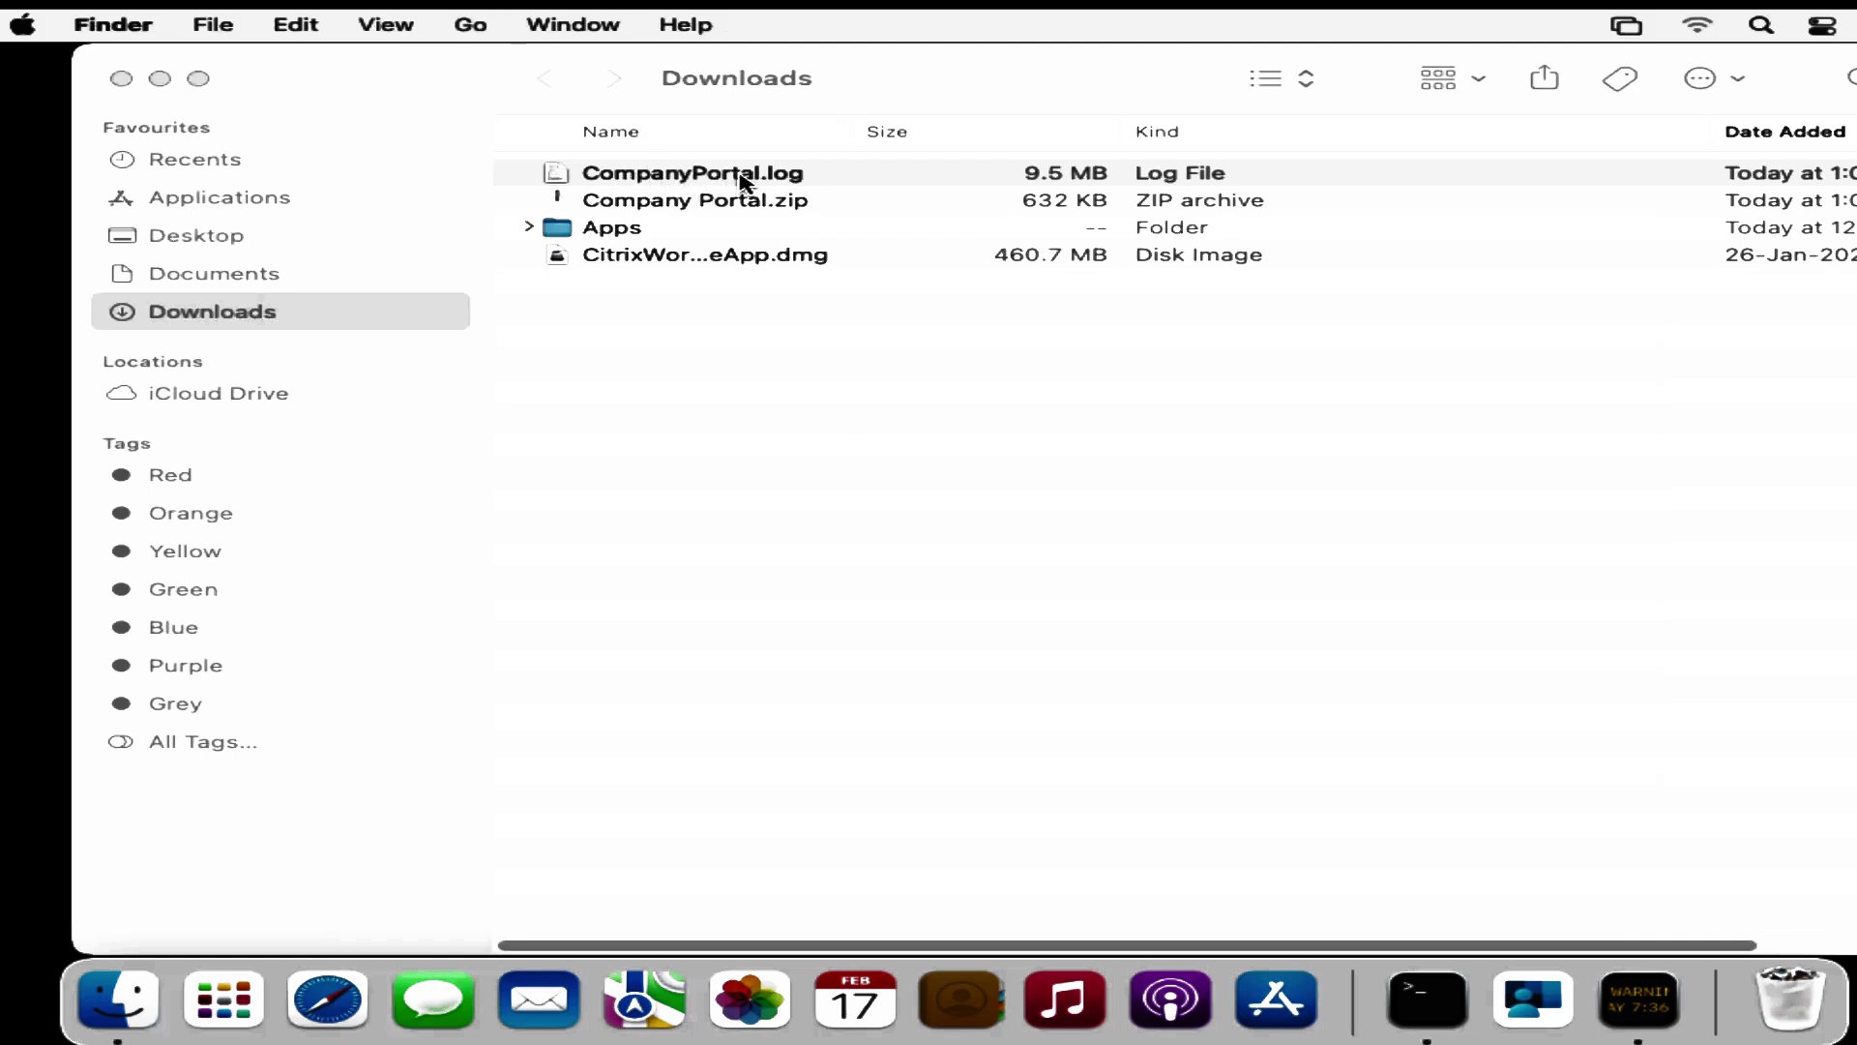
pyautogui.doubleClick(743, 178)
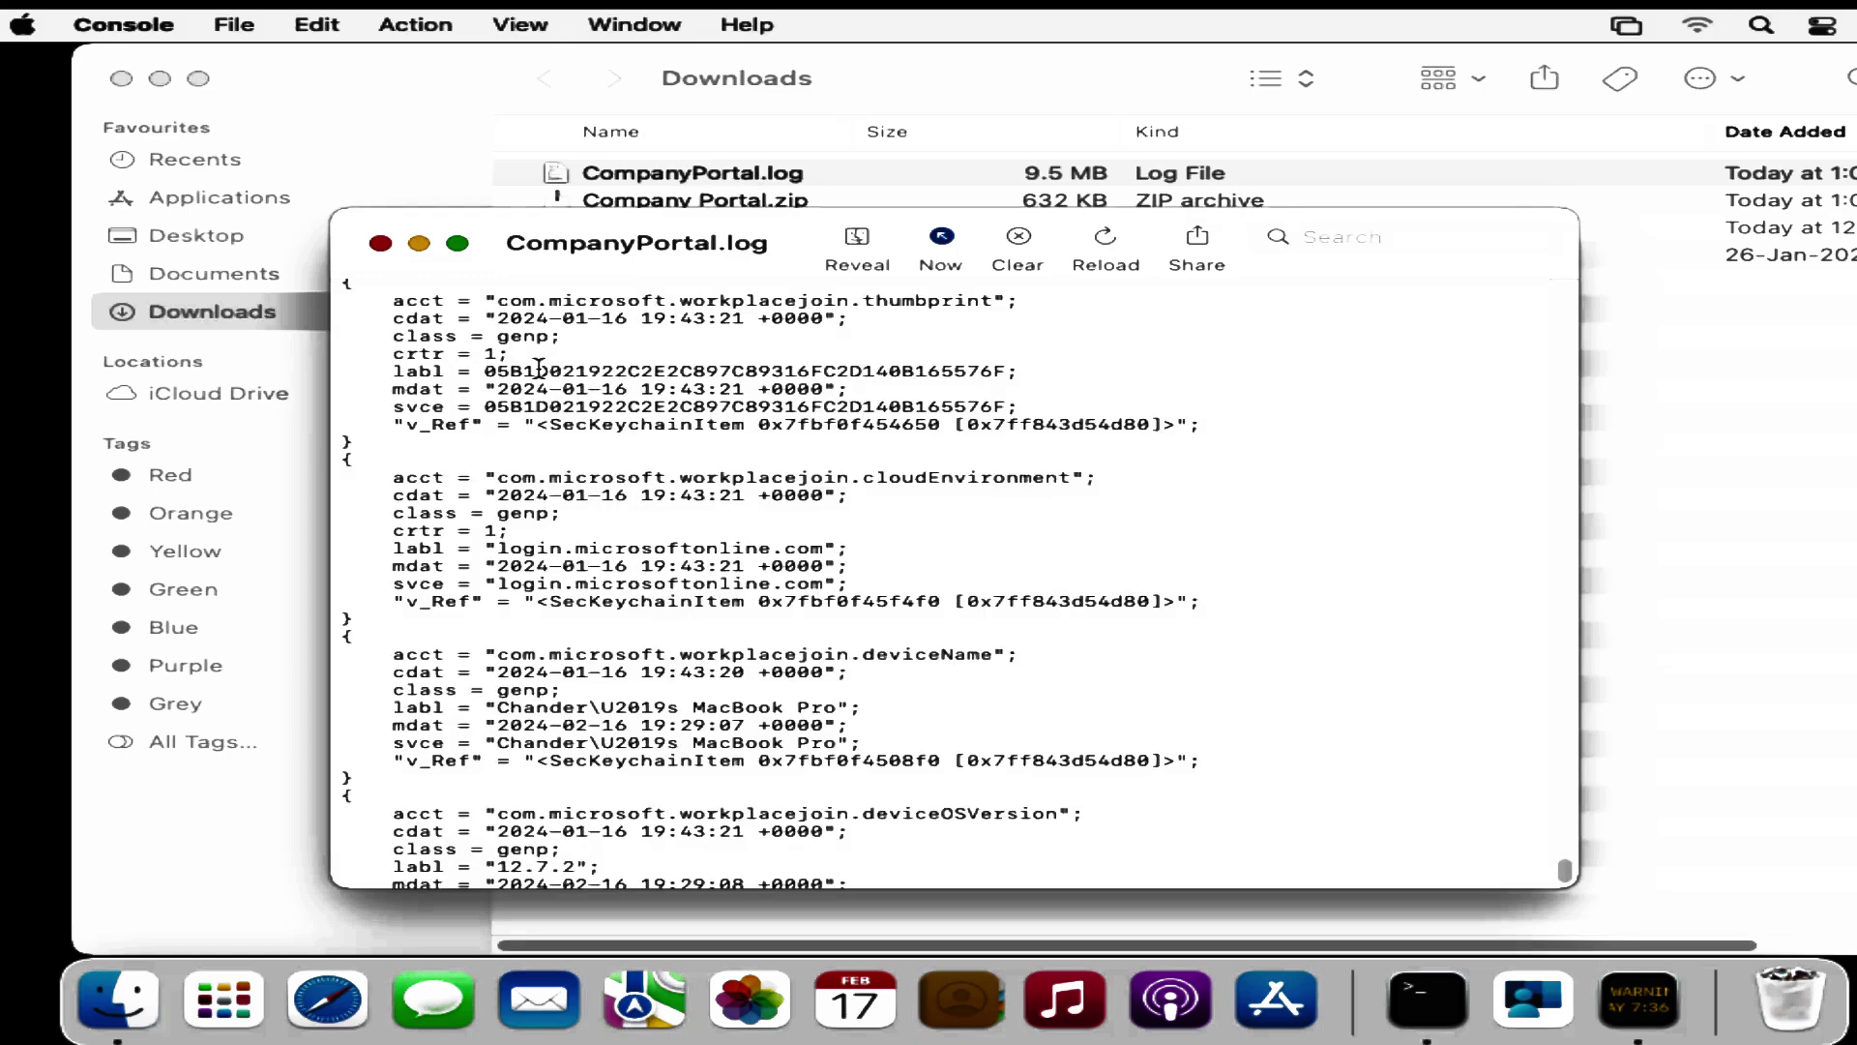
pyautogui.moveTo(568, 400); pyautogui.dragTo(820, 834)
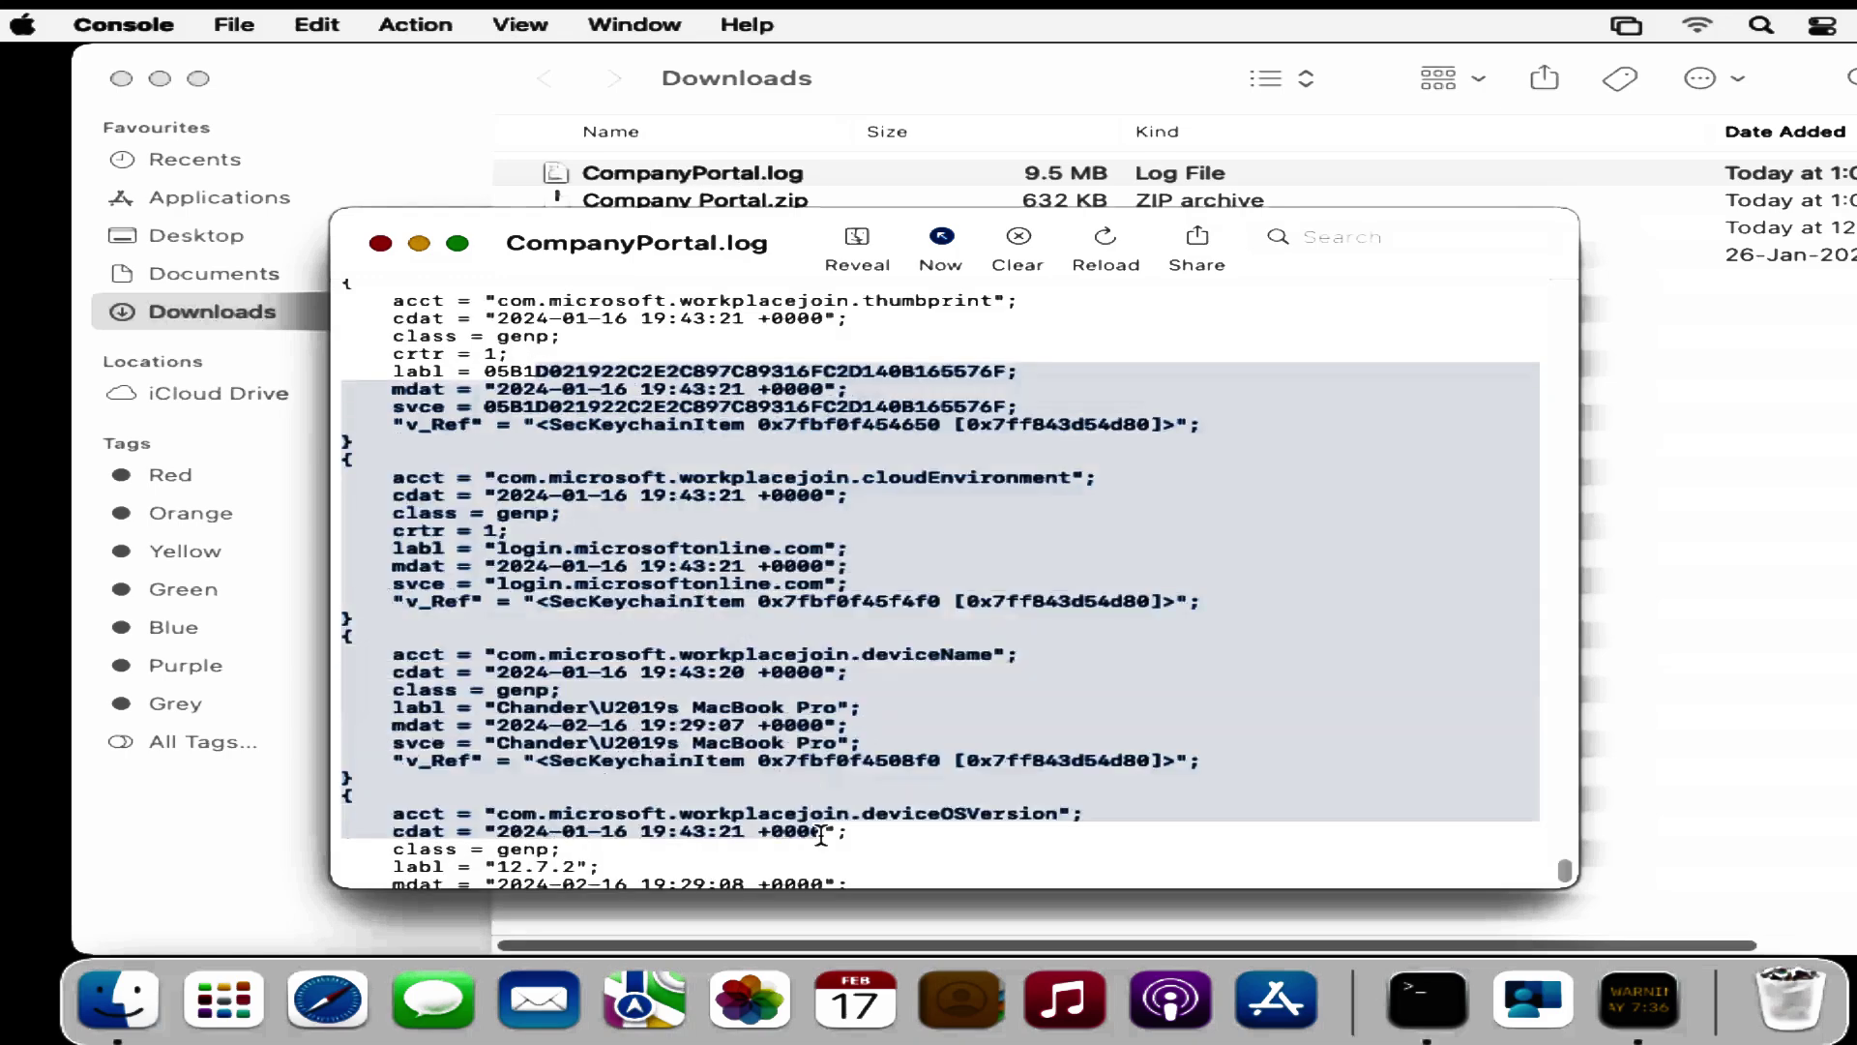
# Step: Clear the text selection in CompanyPortal.log in Console
pyautogui.click(560, 352)
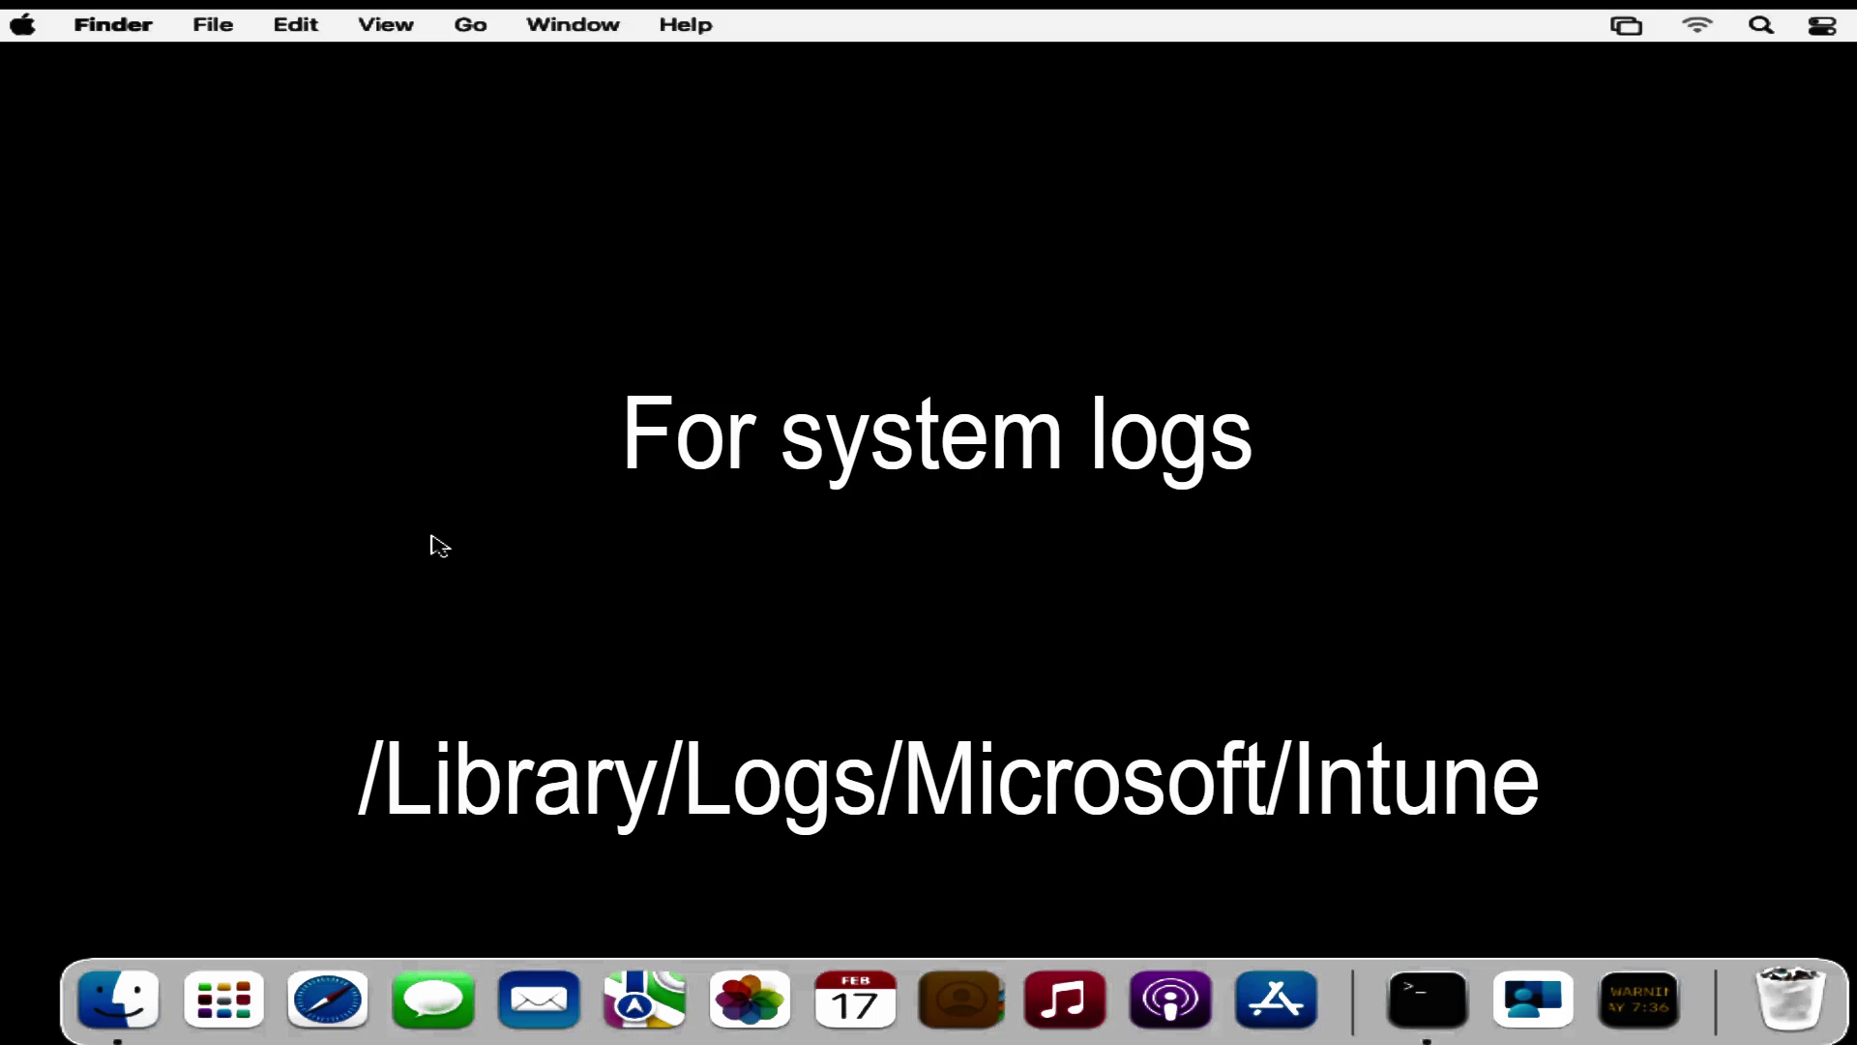
# Step: Go to the /library/ folder with Go to Folder
pyautogui.click(469, 34)
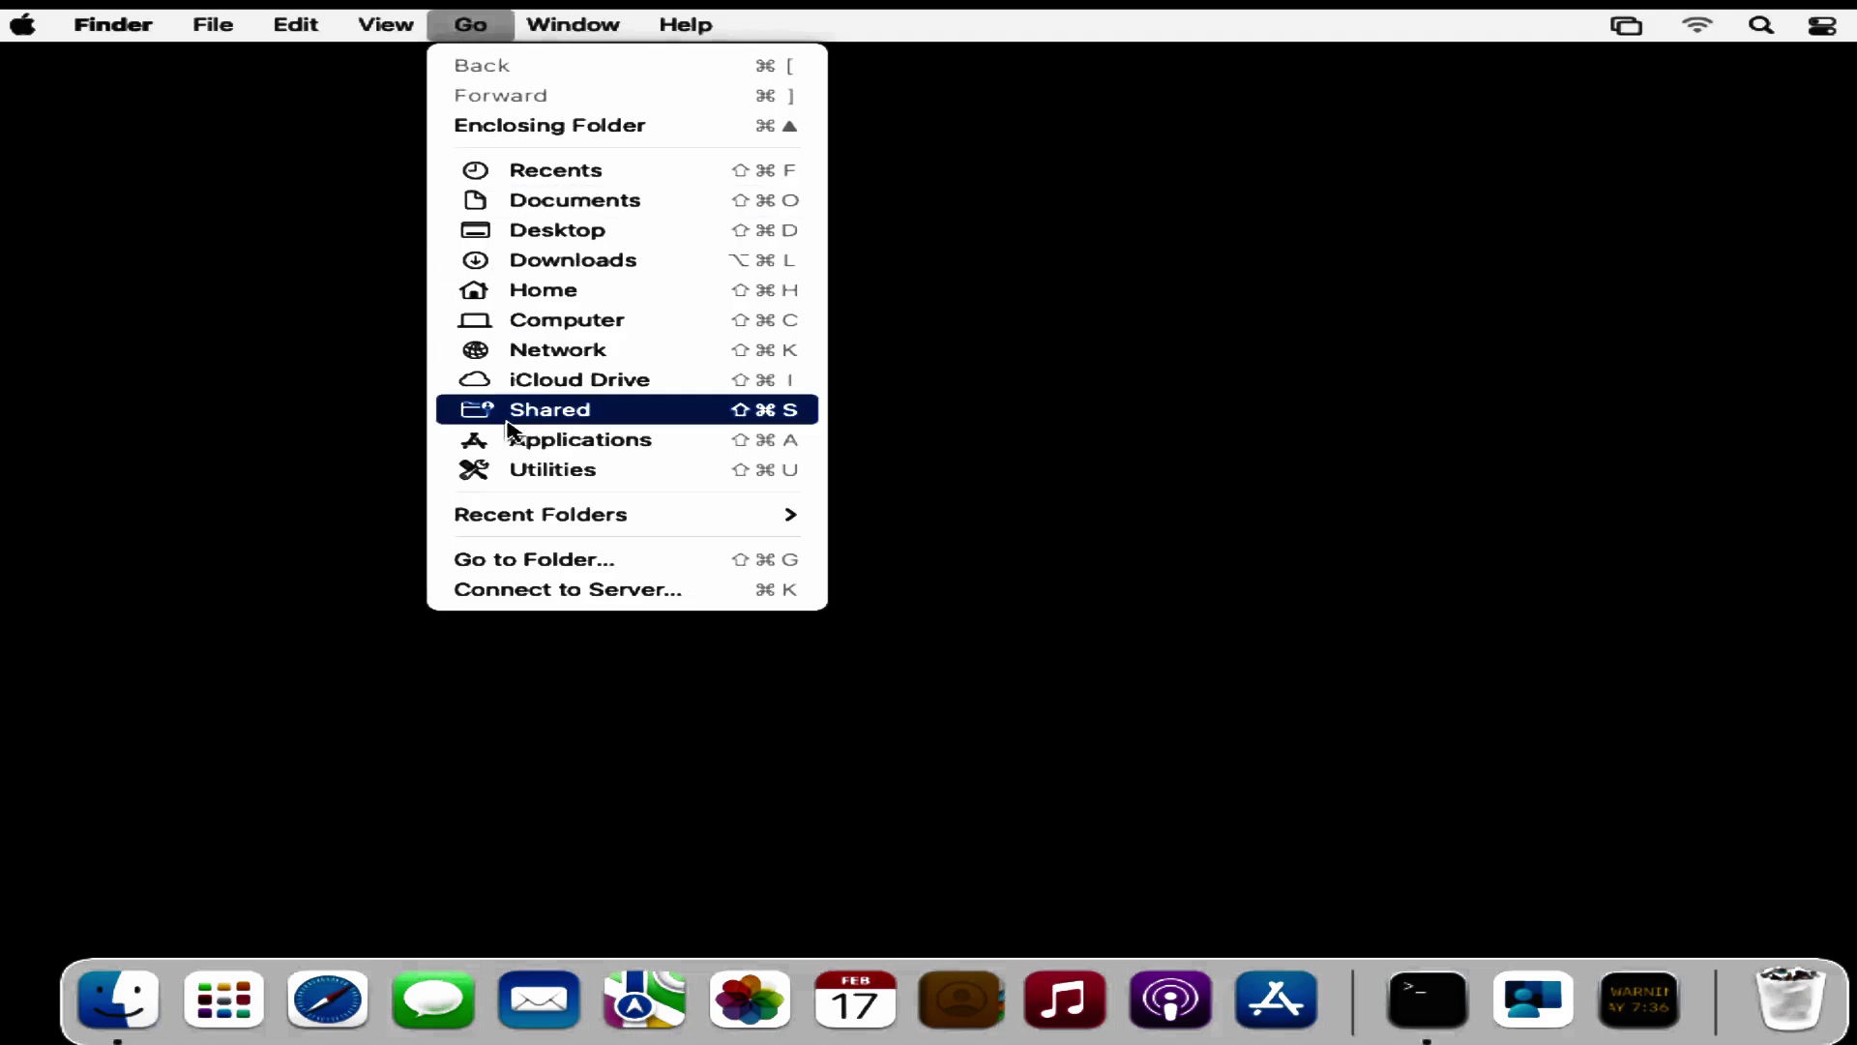
pyautogui.click(522, 569)
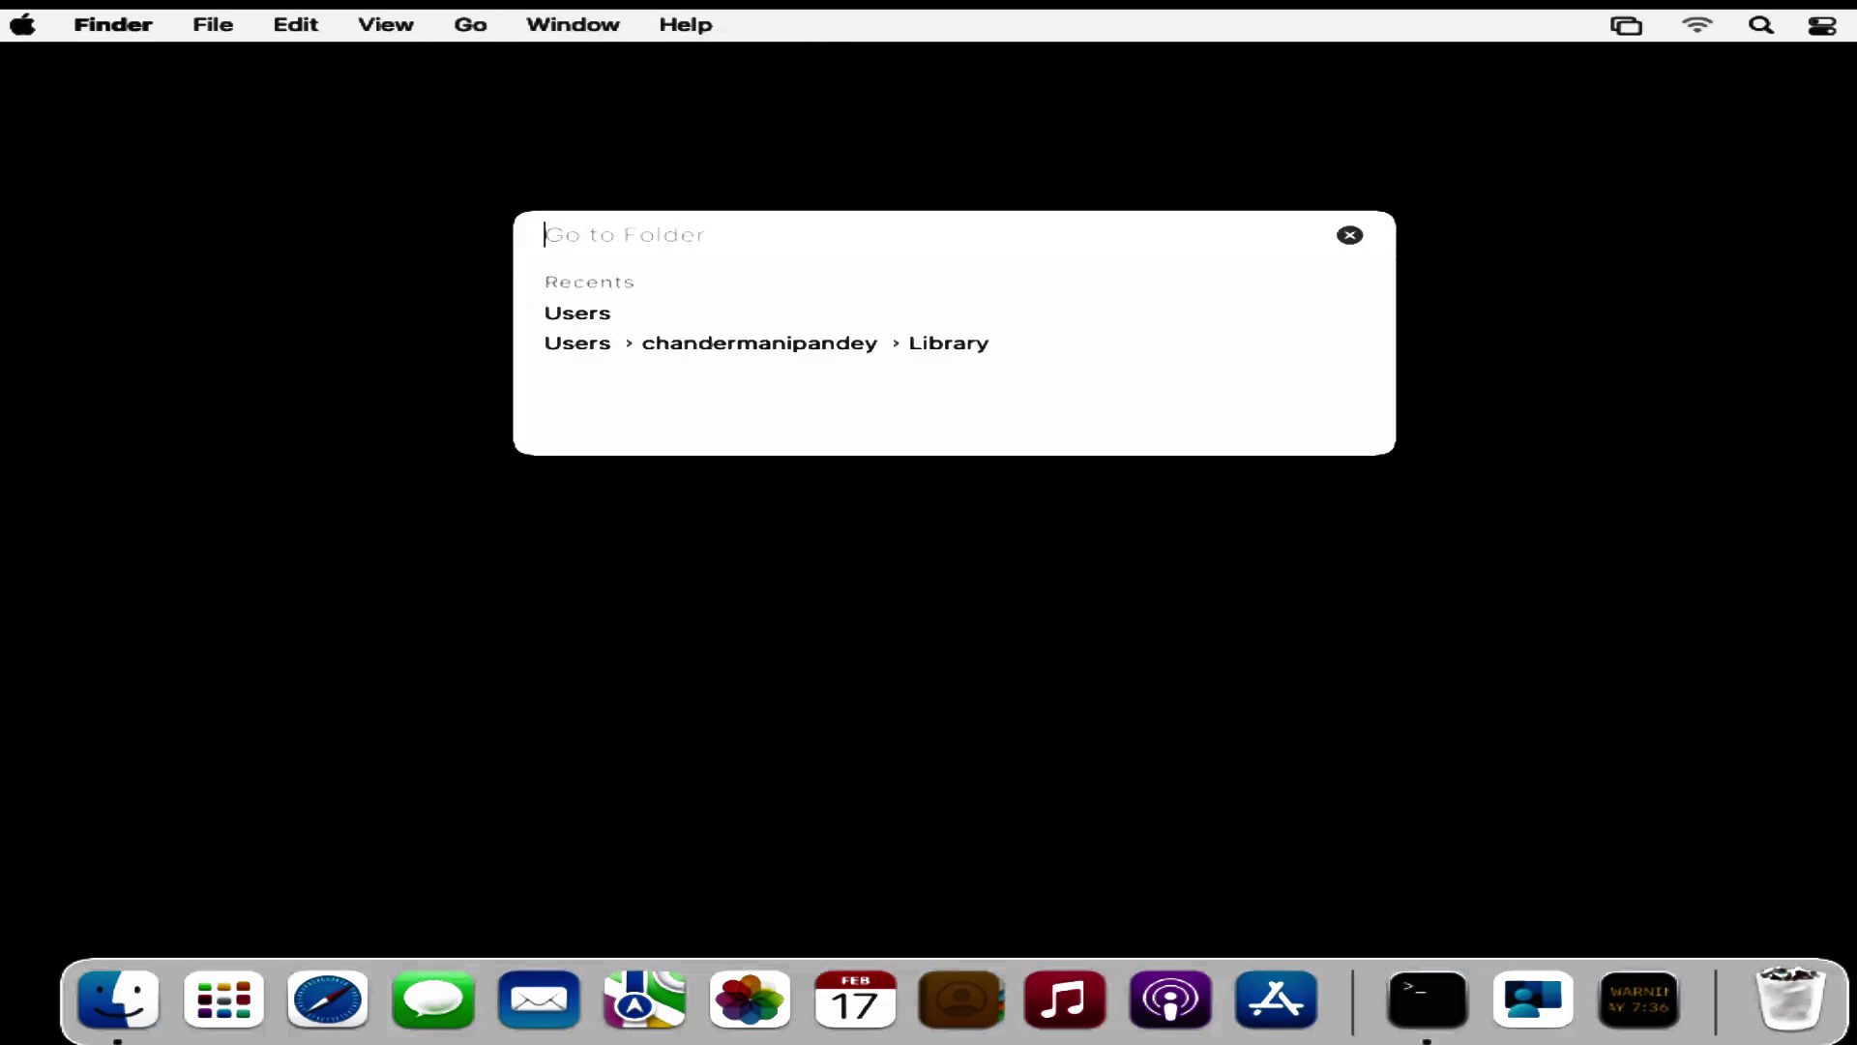
pyautogui.write('/li')
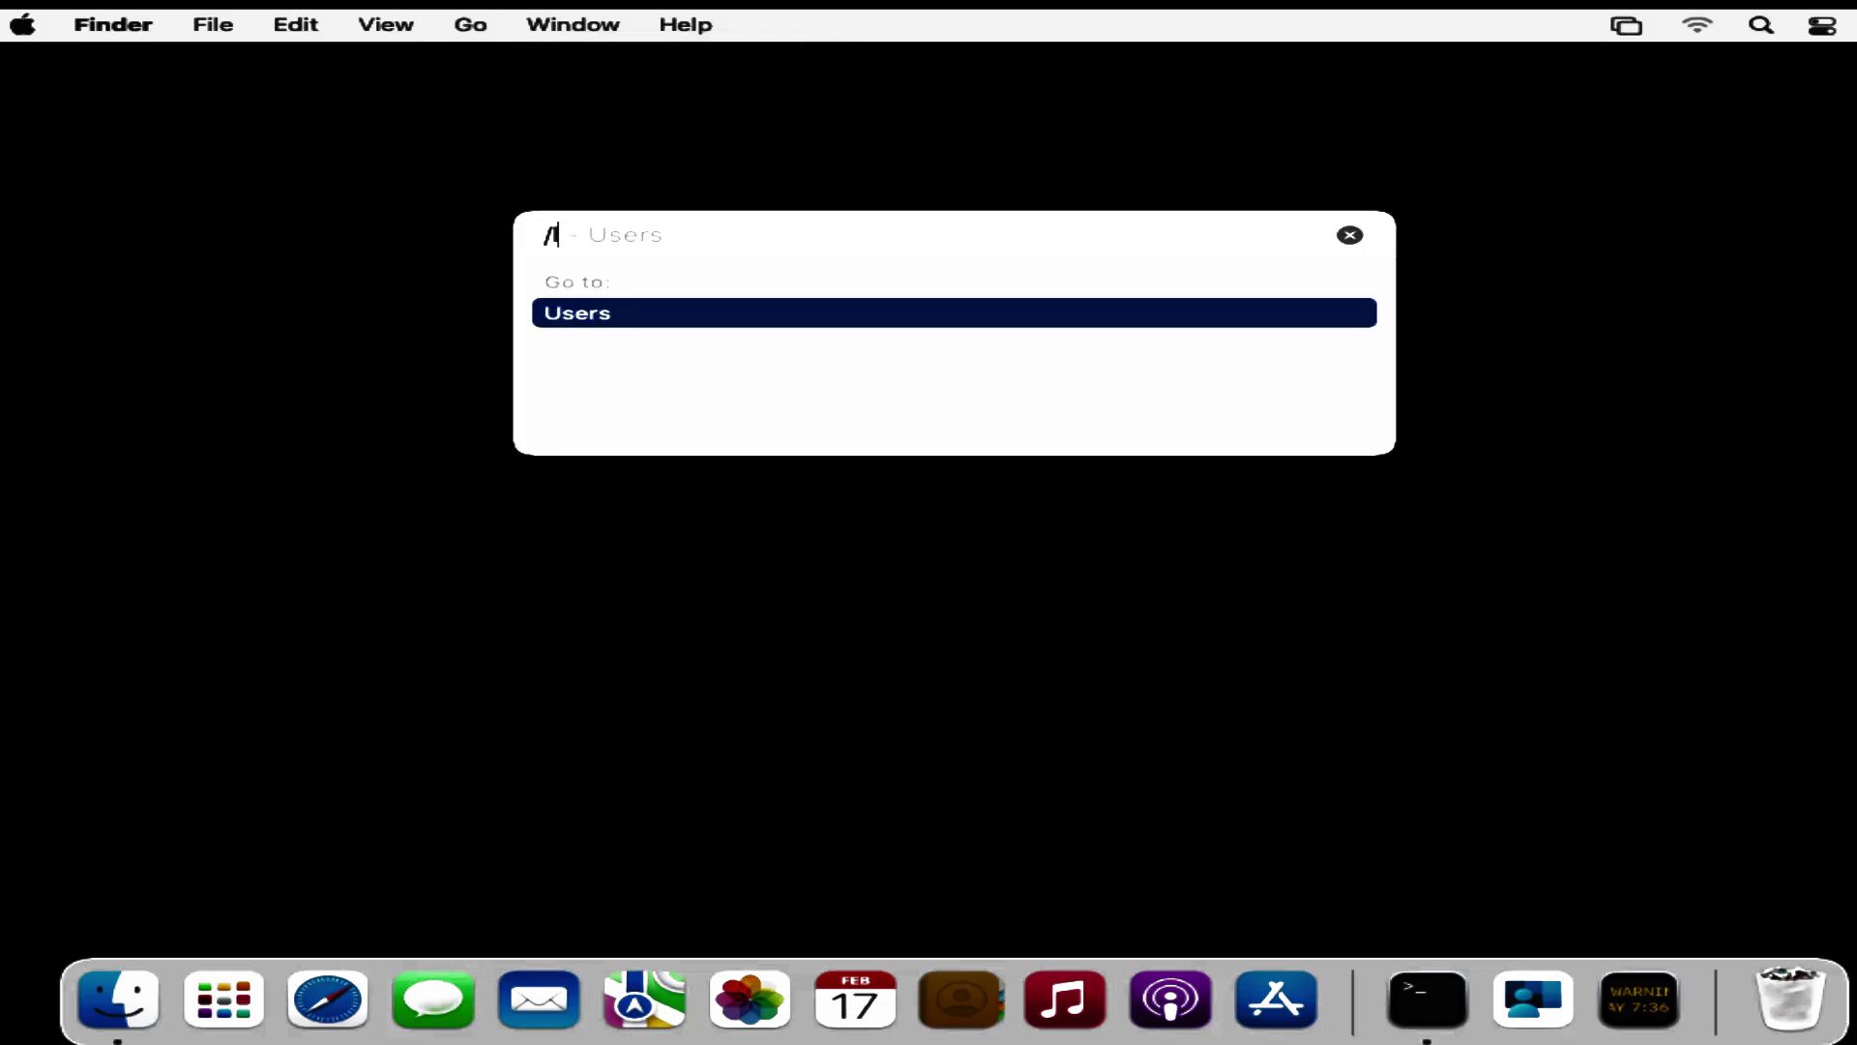
pyautogui.write('brary/')
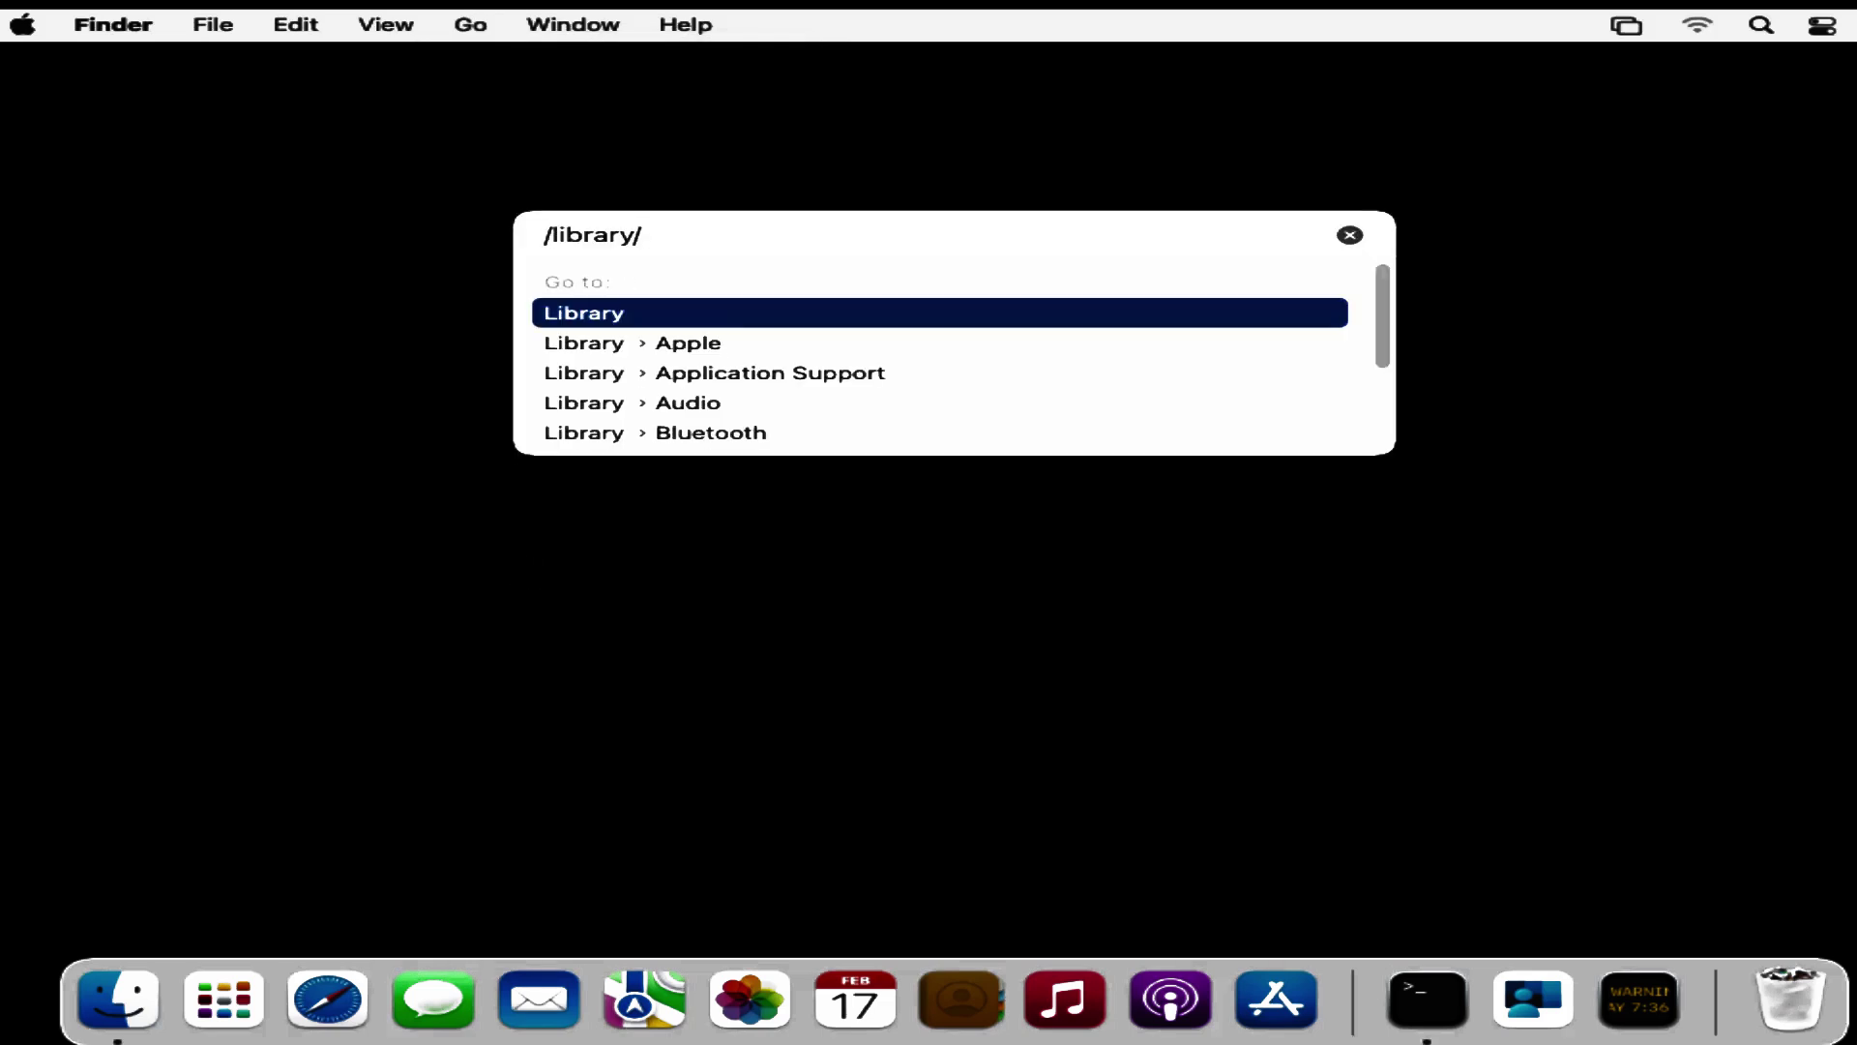
pyautogui.press('Return')
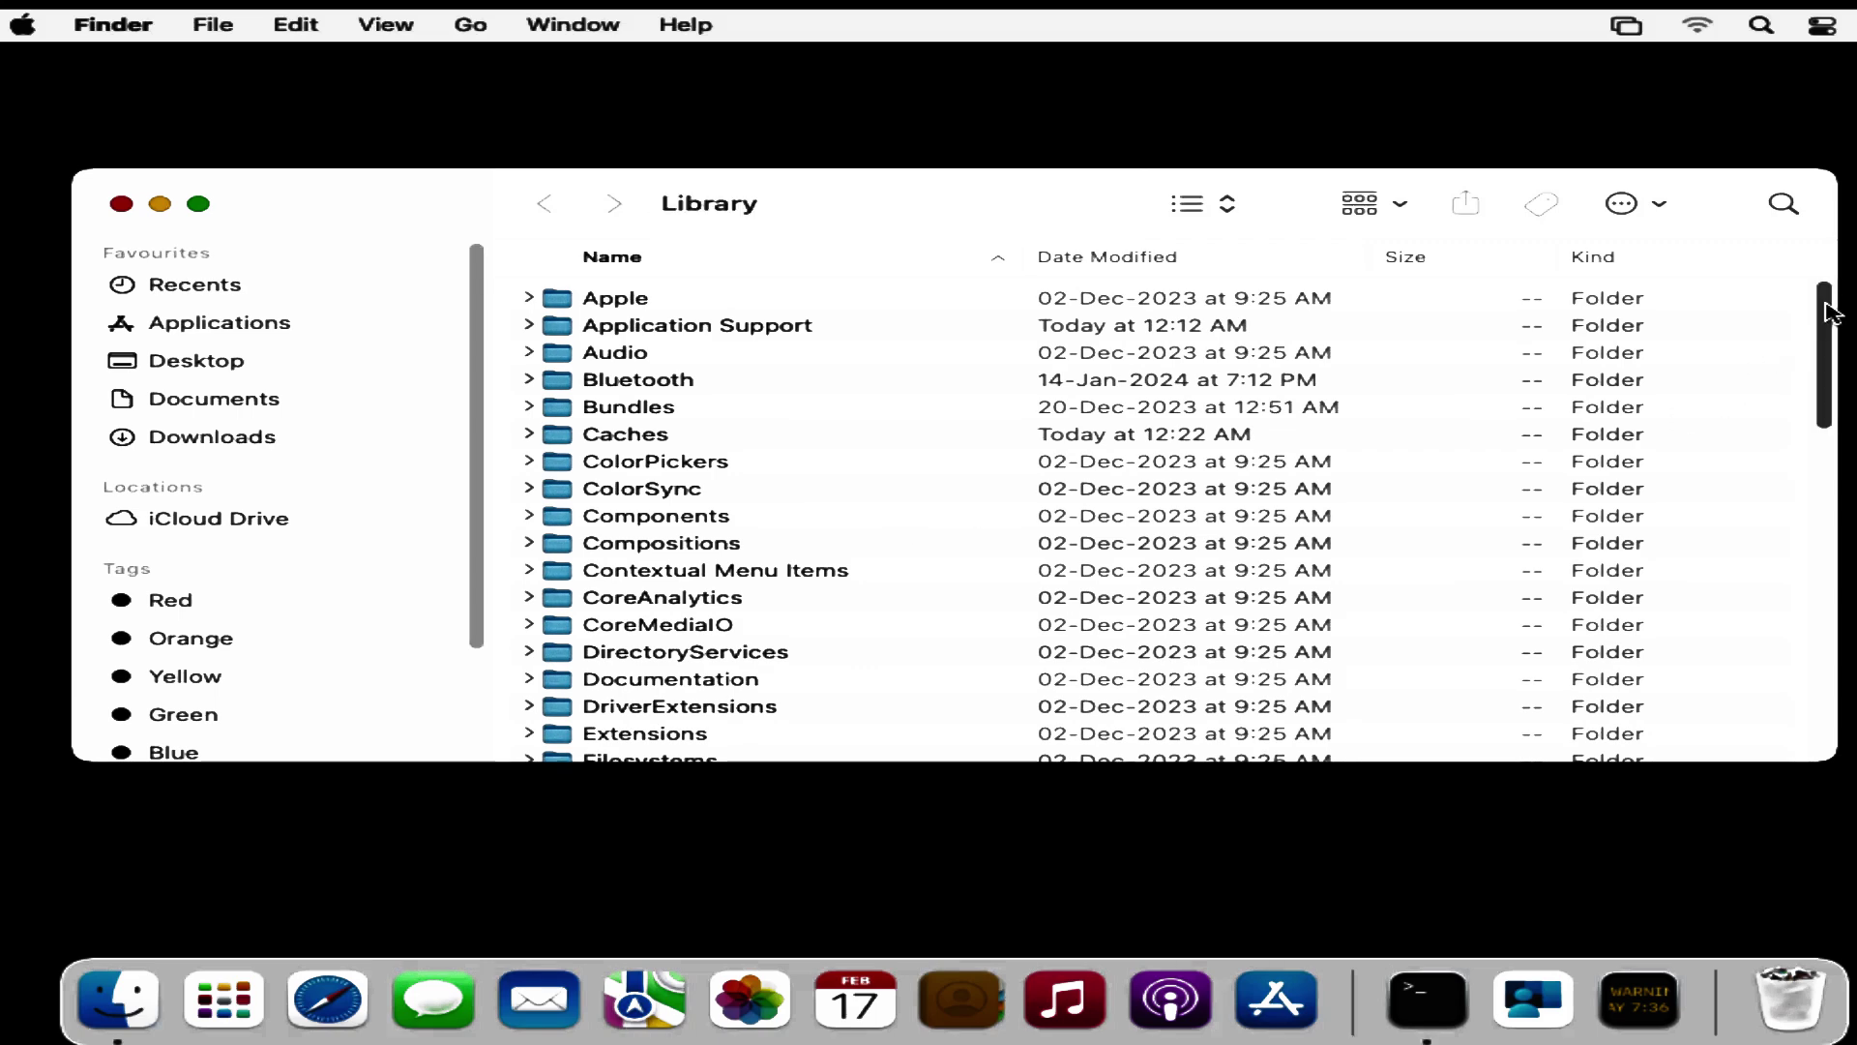
# Step: Browse Logs > Microsoft > Intune to view the five IntuneMDMDaemon logs, then close the window
pyautogui.moveTo(1828, 310); pyautogui.dragTo(1827, 495)
pyautogui.doubleClick(1641, 497)
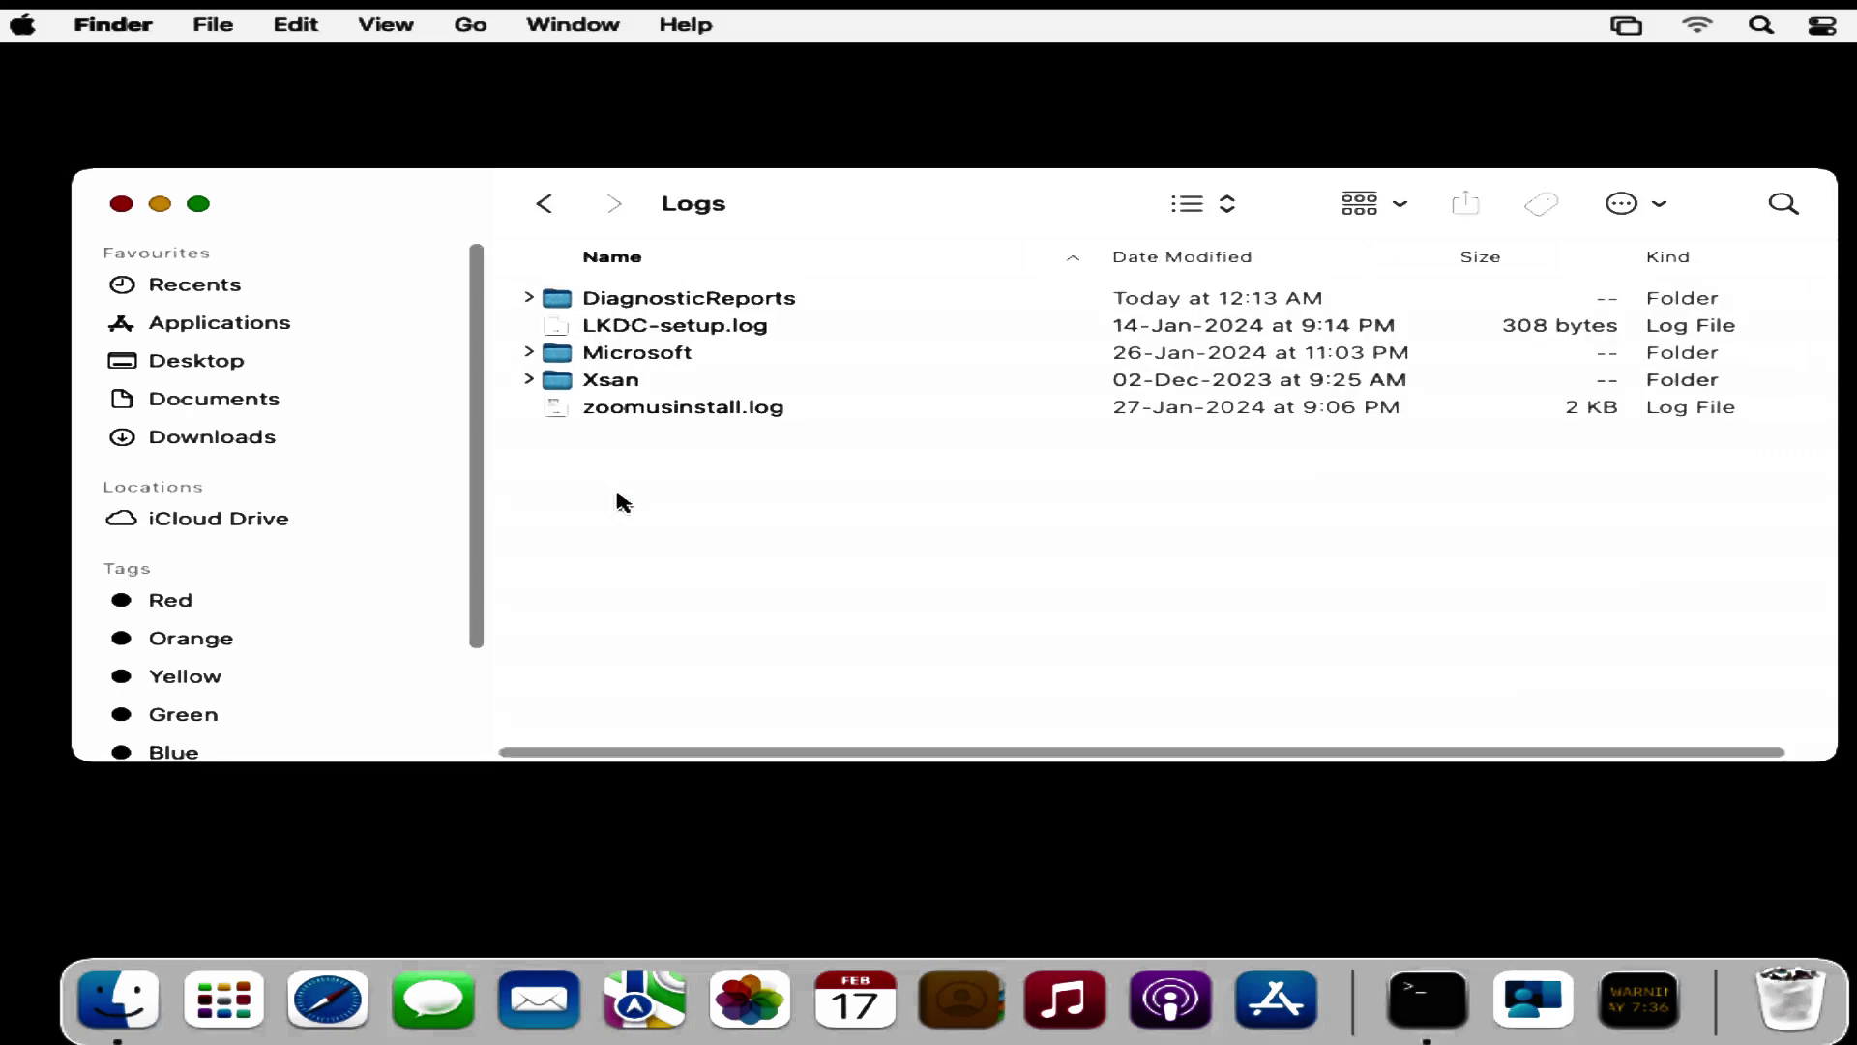
pyautogui.doubleClick(675, 358)
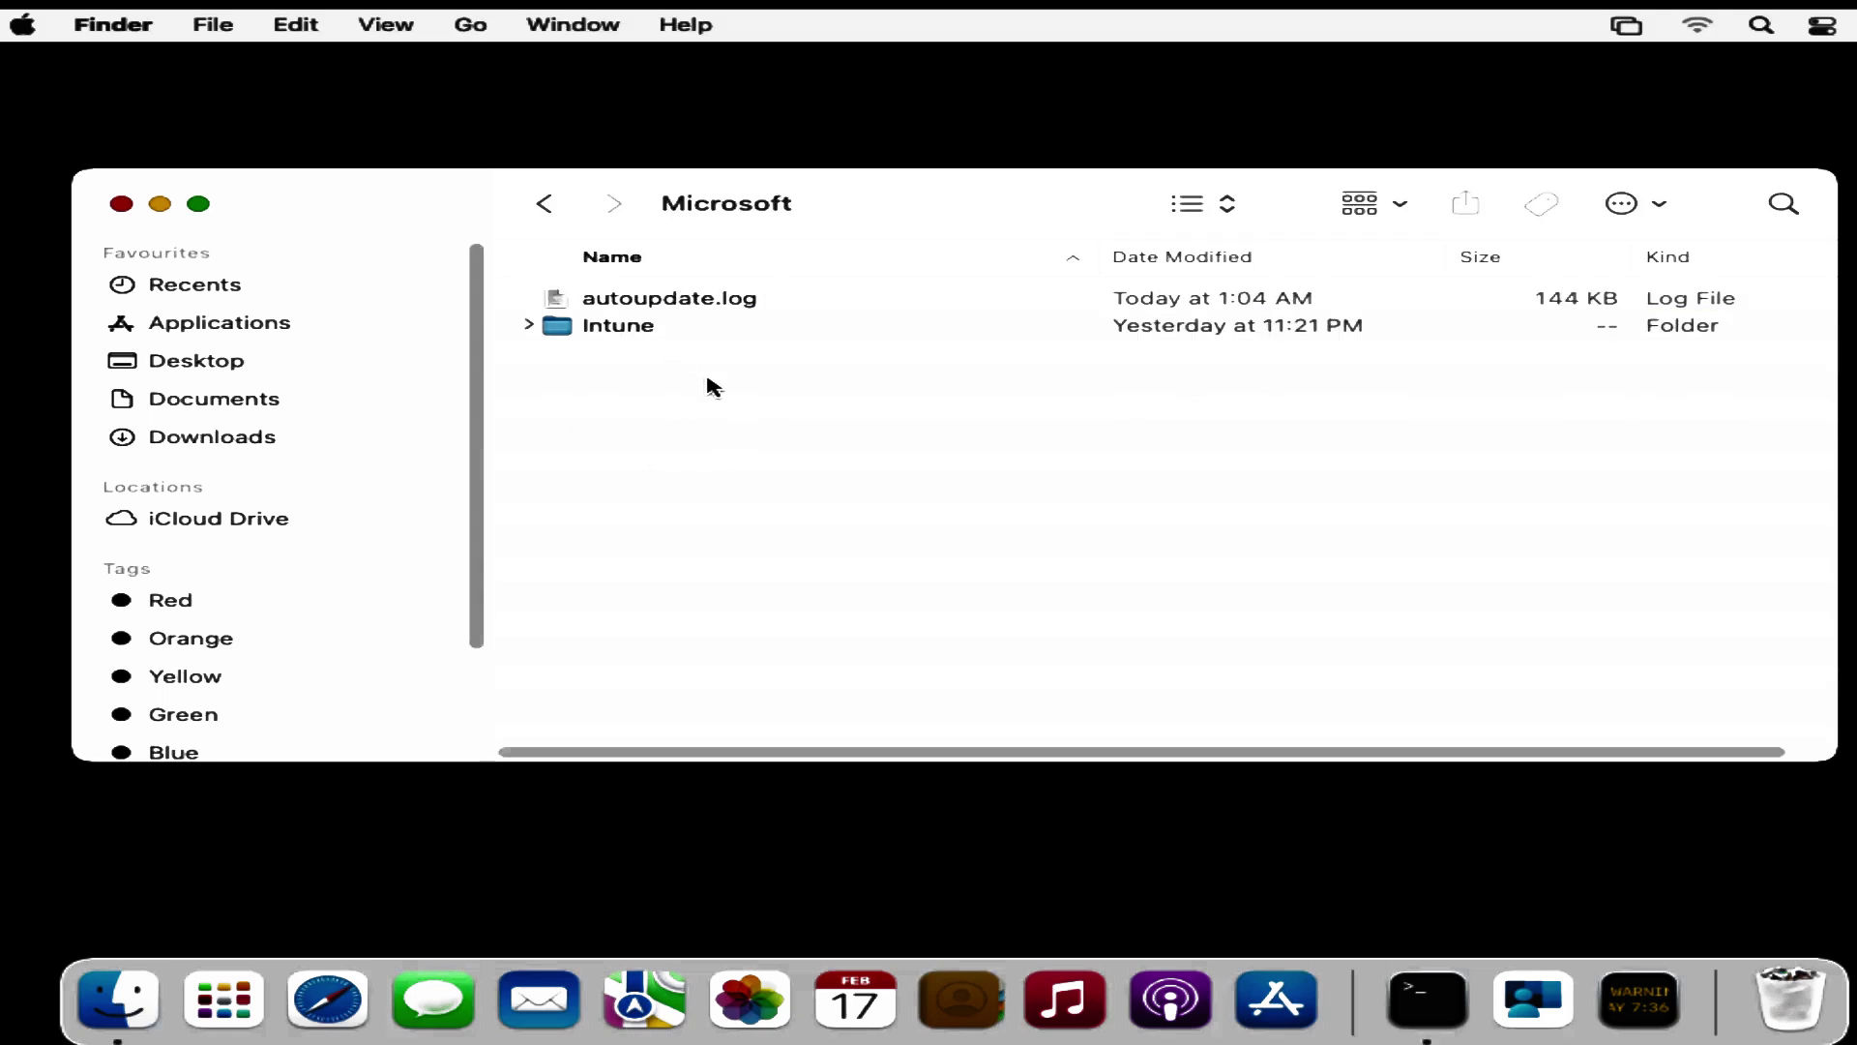
pyautogui.click(607, 329)
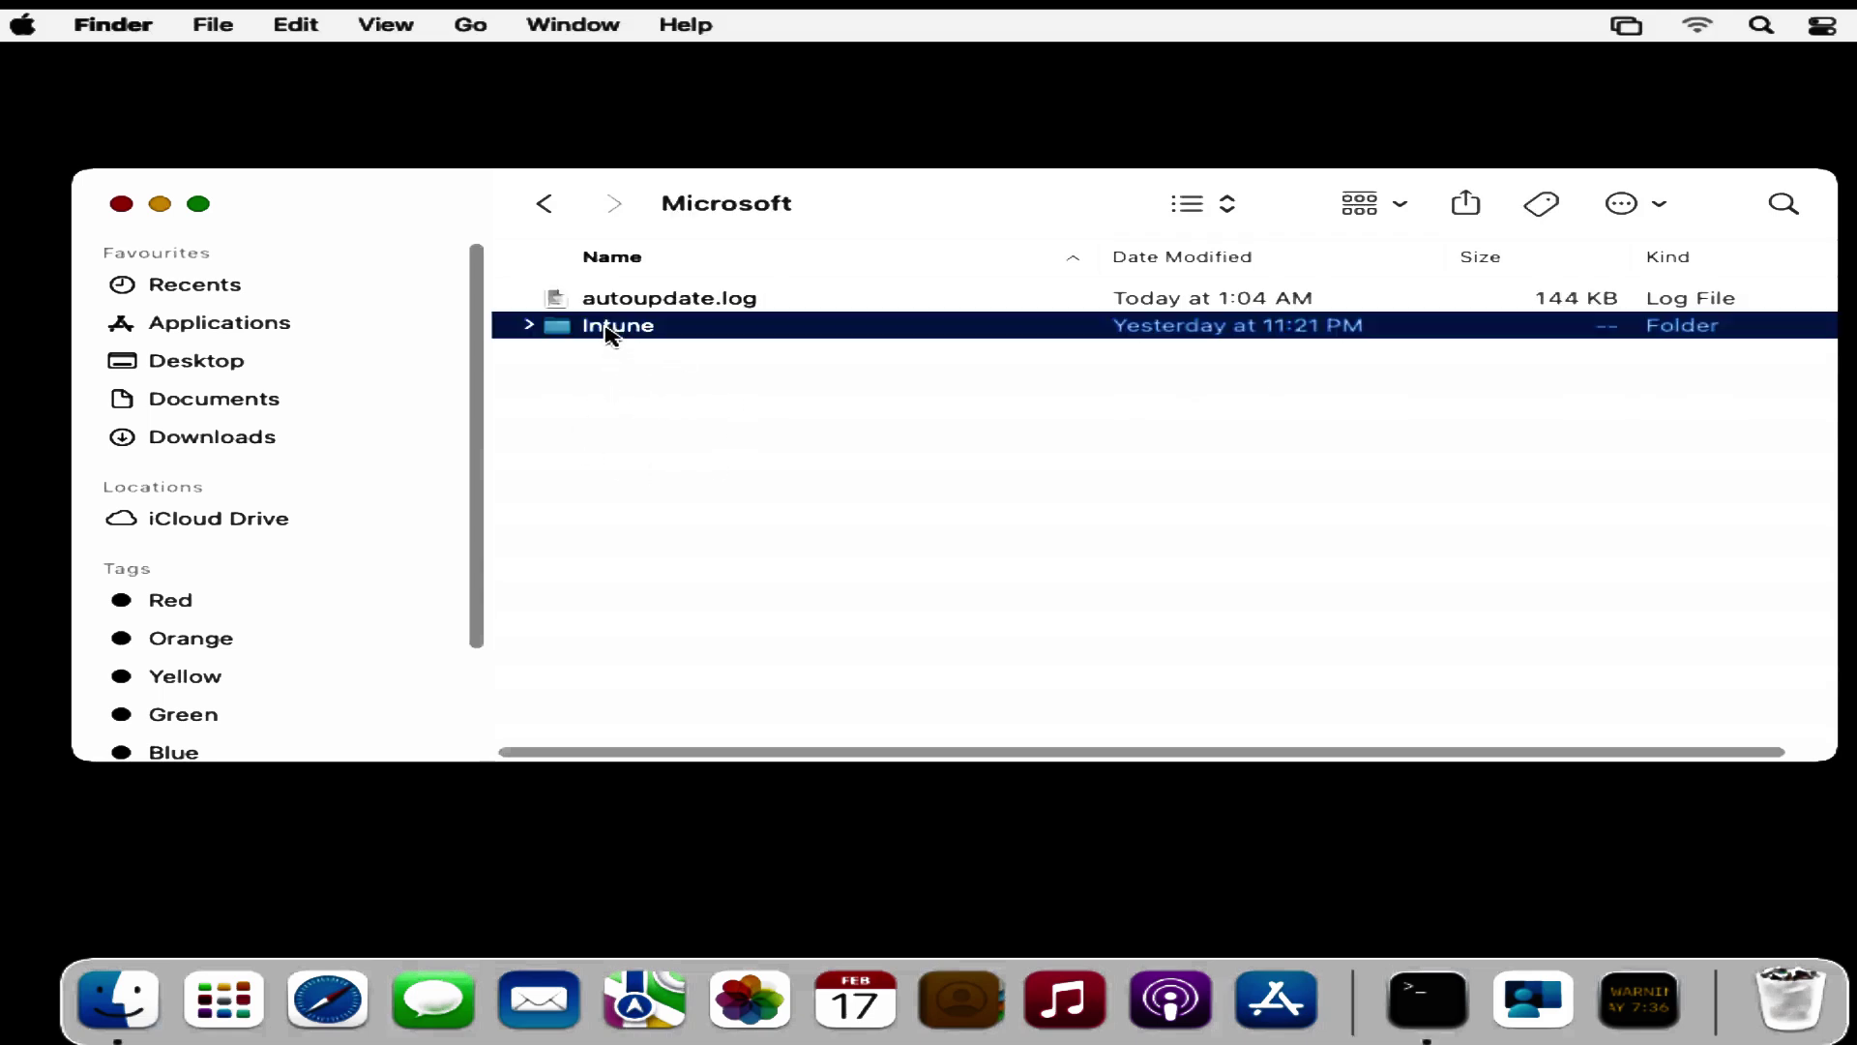
pyautogui.doubleClick(608, 329)
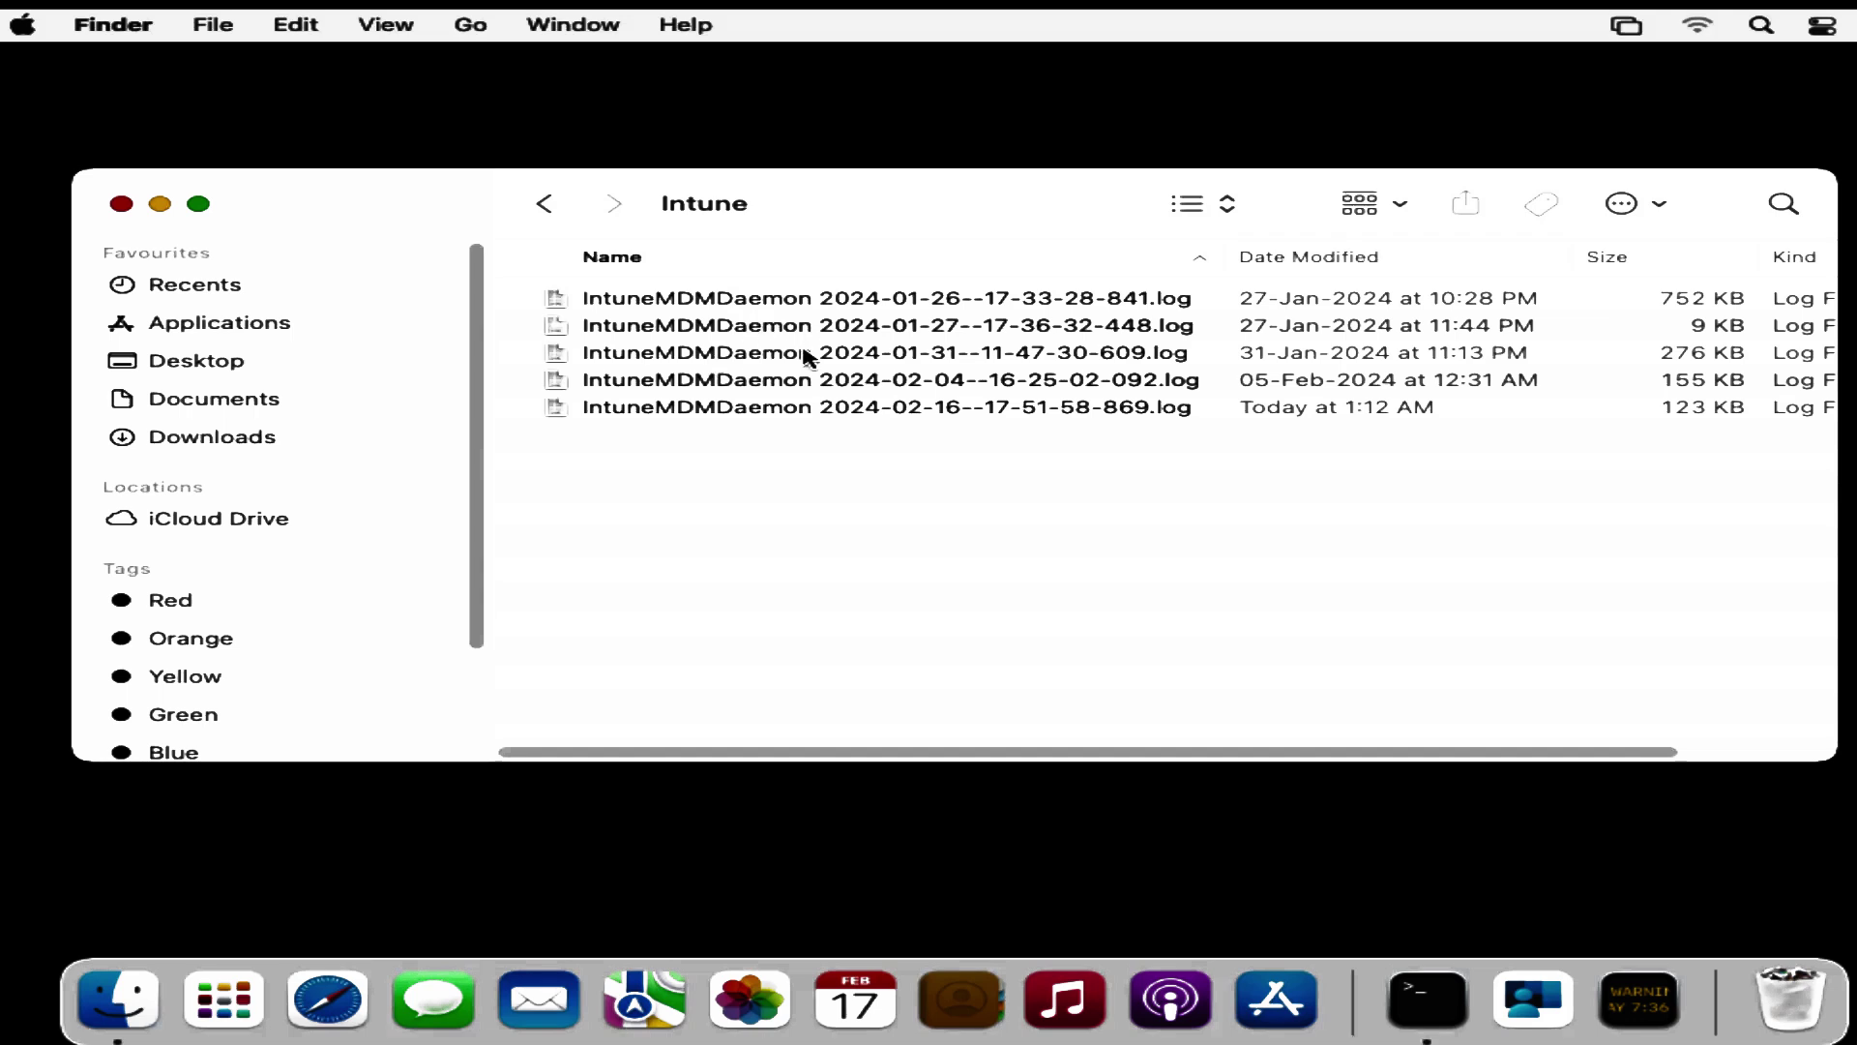
pyautogui.click(121, 203)
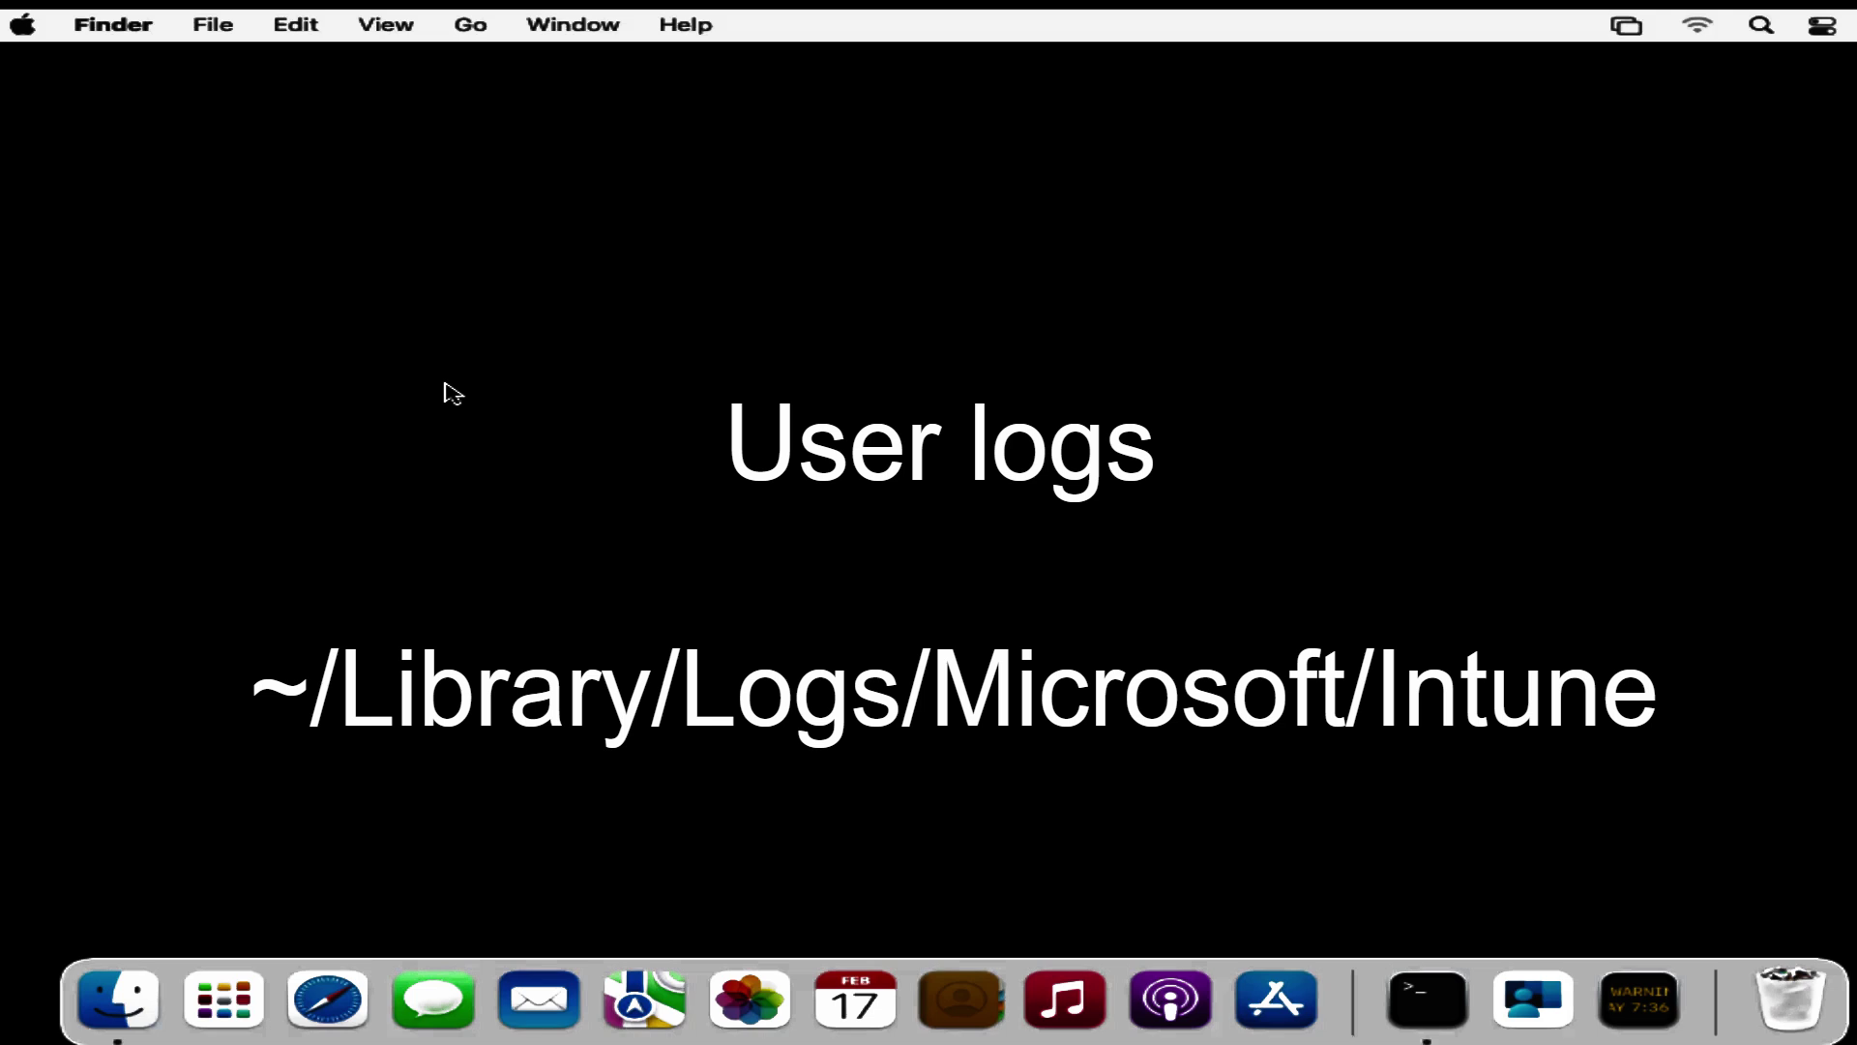
# Step: Go to the home ~/Library folder with Go to Folder
pyautogui.click(469, 26)
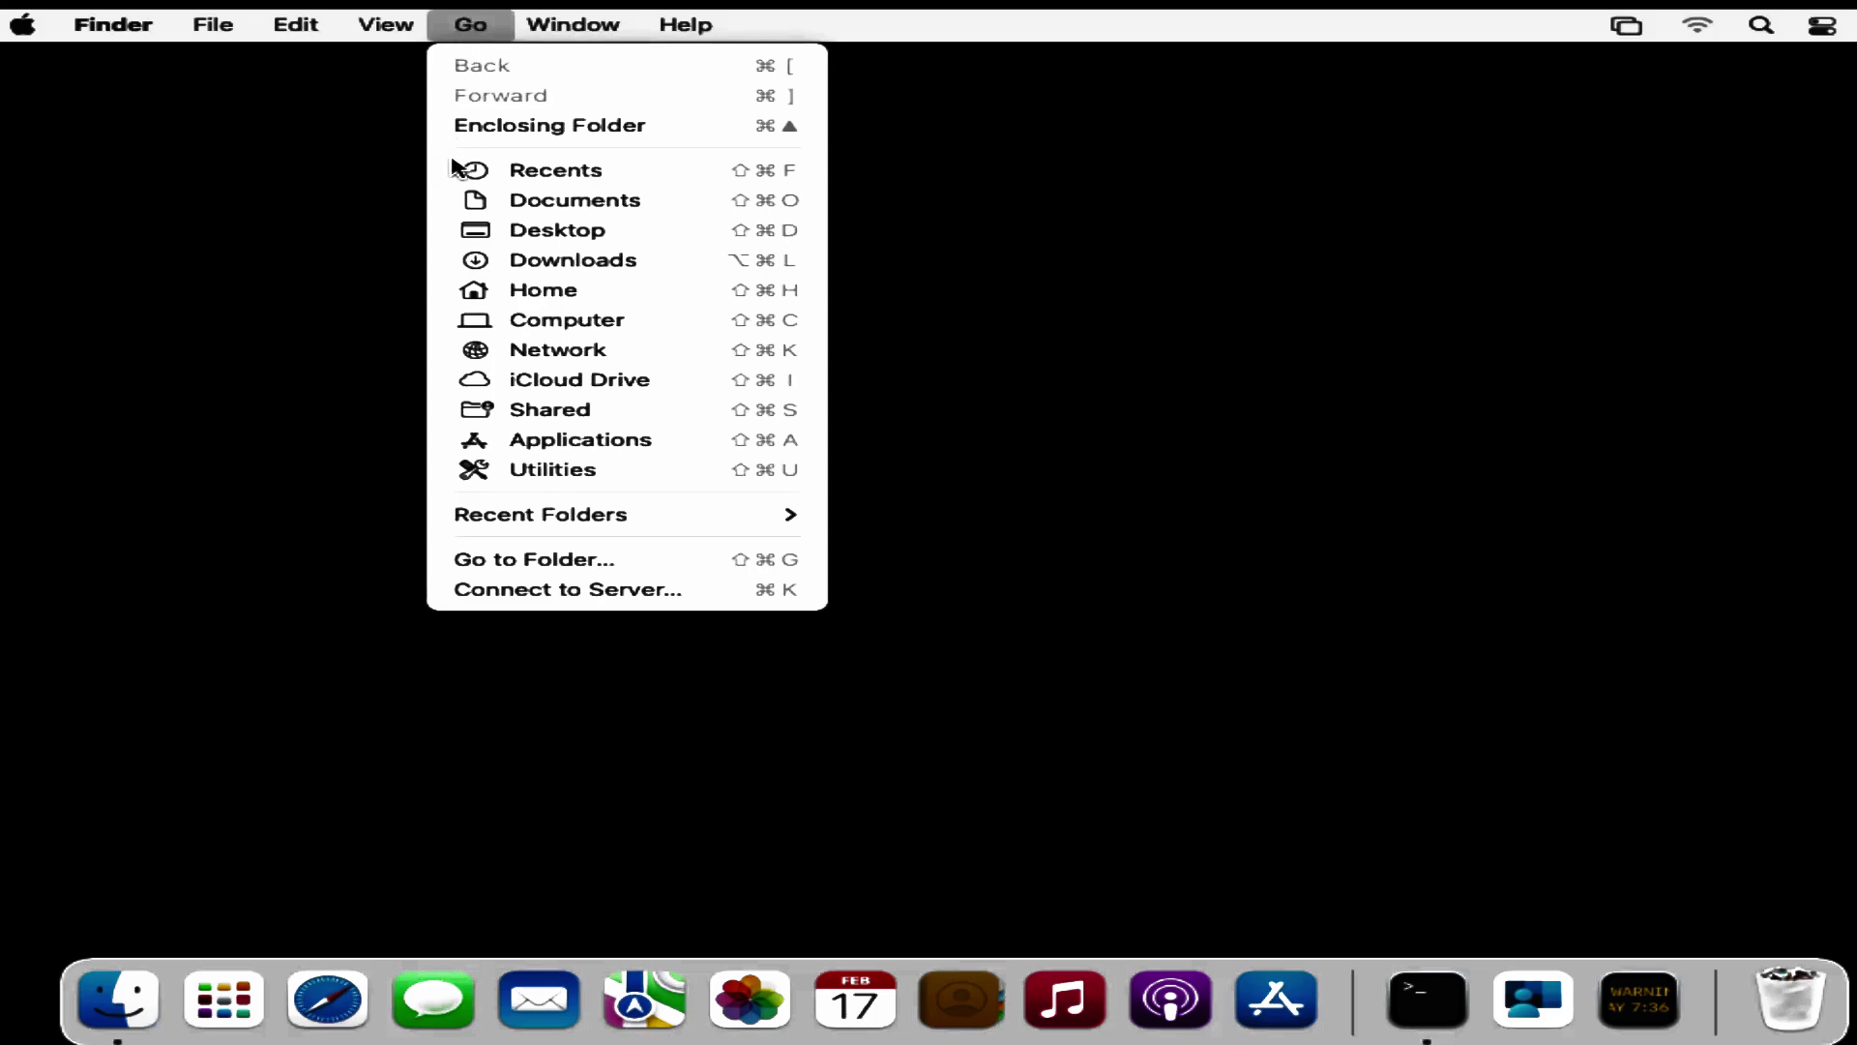
pyautogui.click(504, 557)
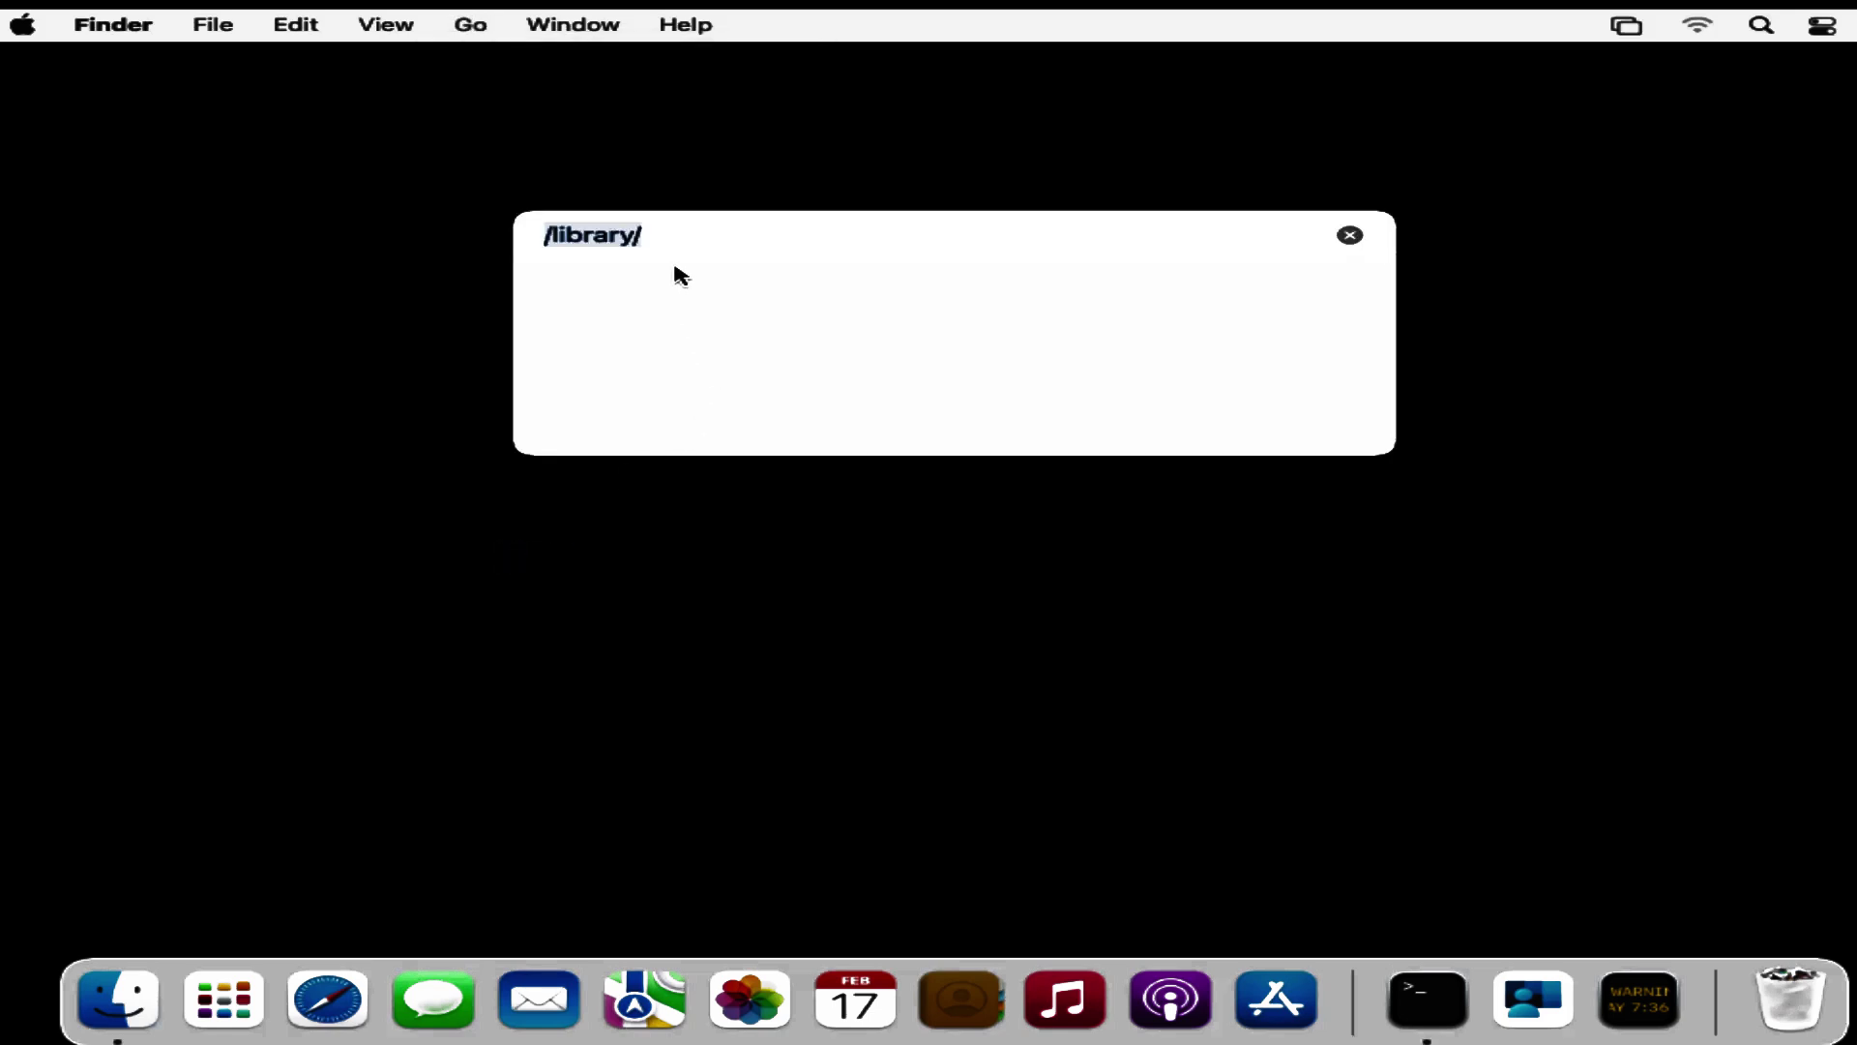
pyautogui.press('BackSpace')
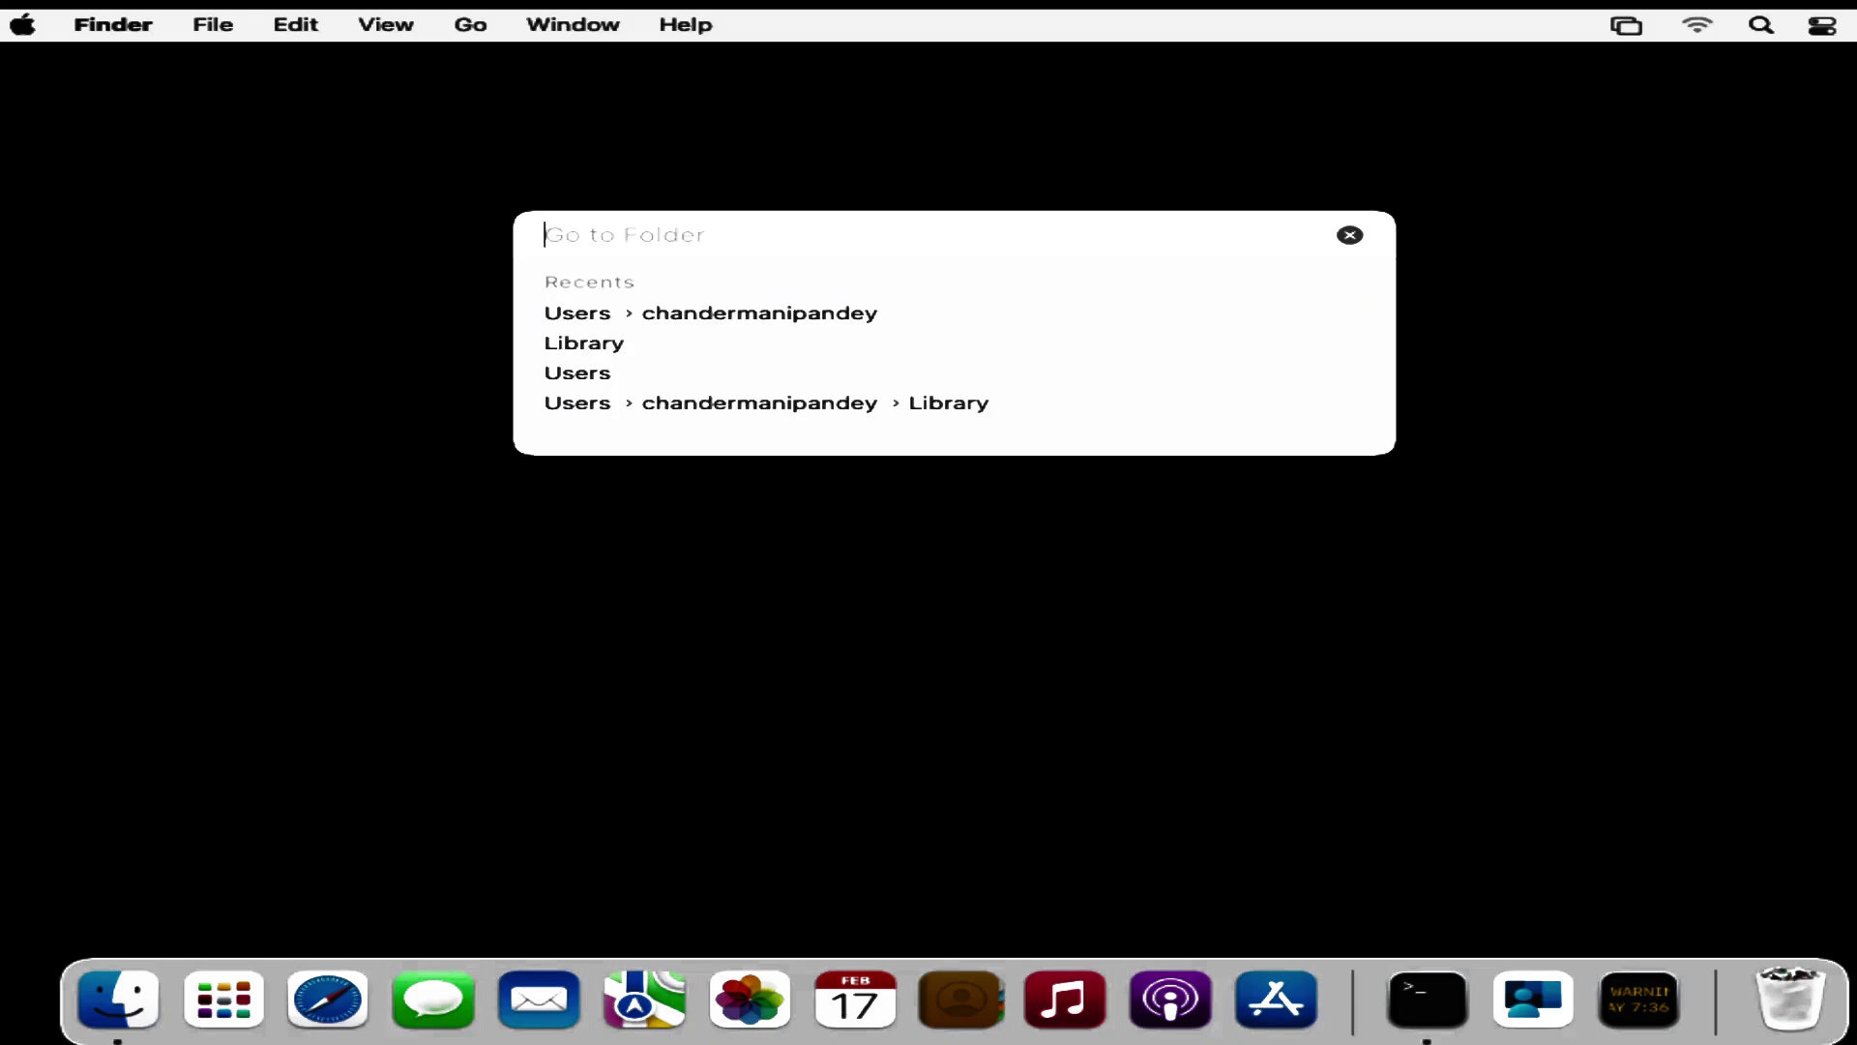
pyautogui.write('~')
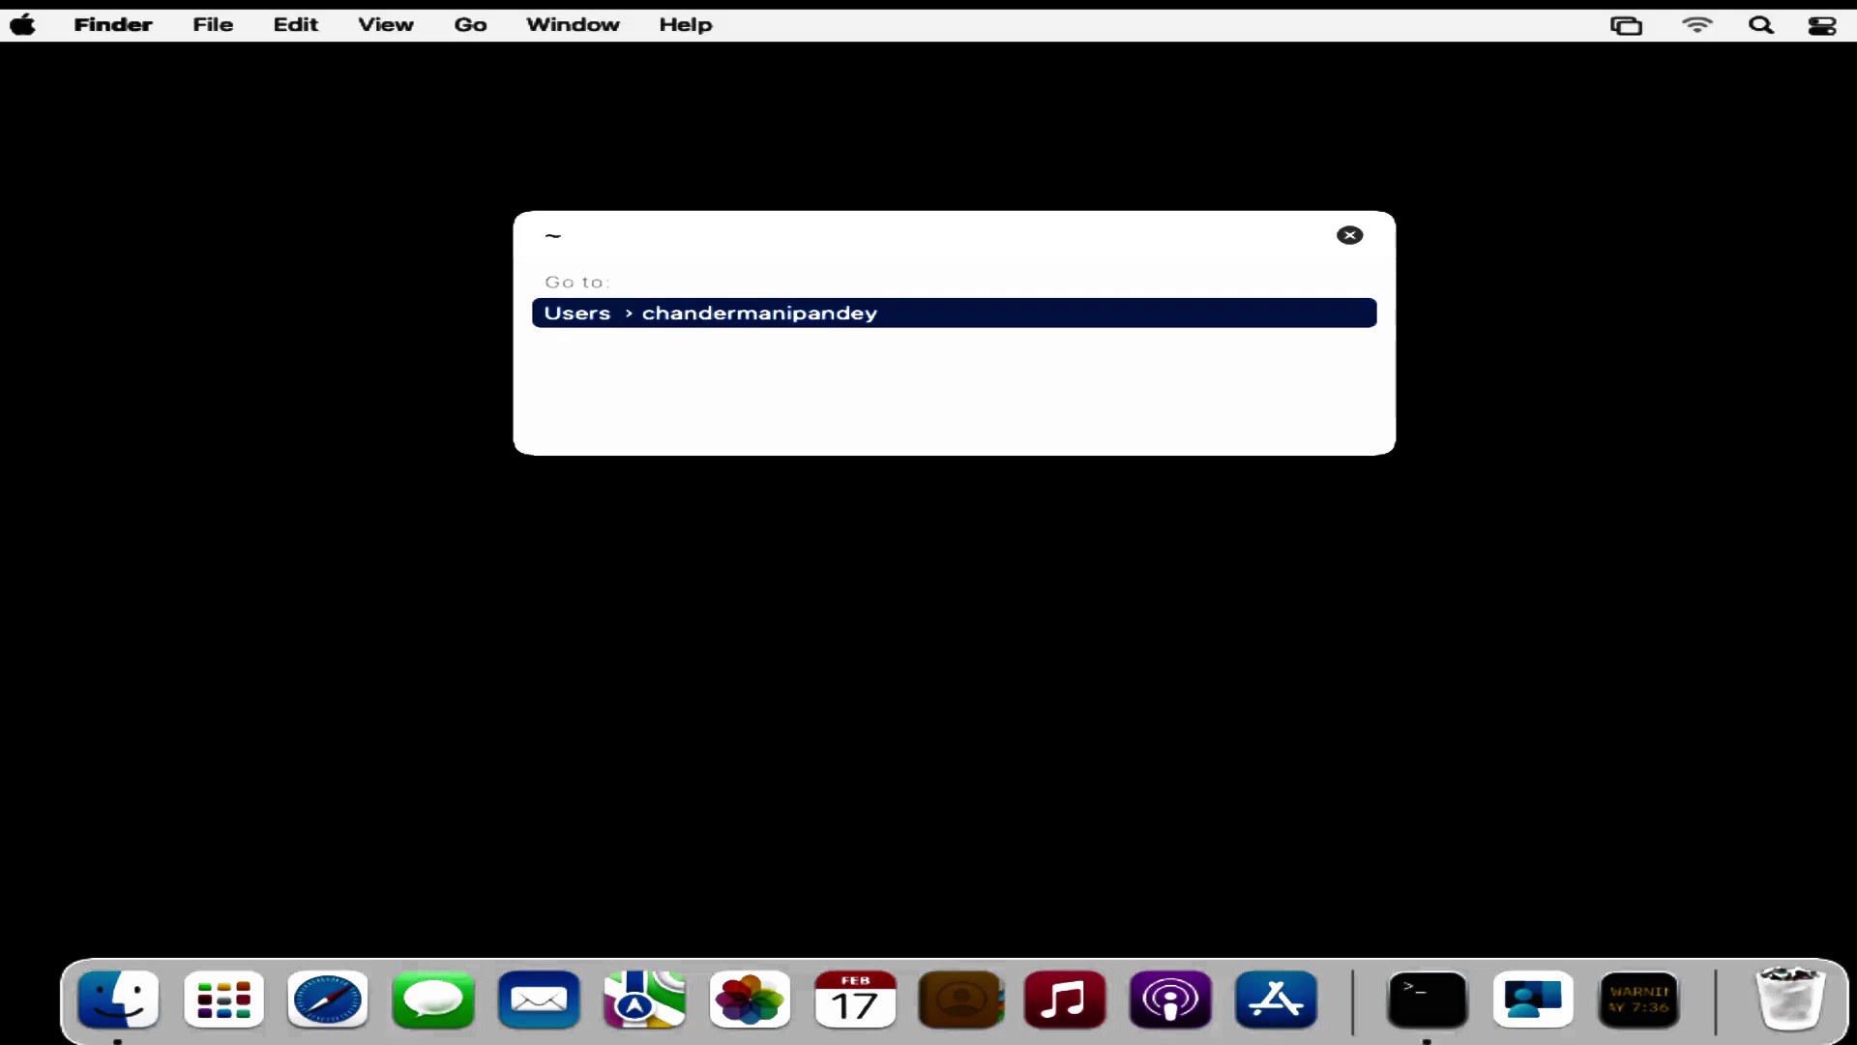
pyautogui.write('/li')
pyautogui.click(904, 317)
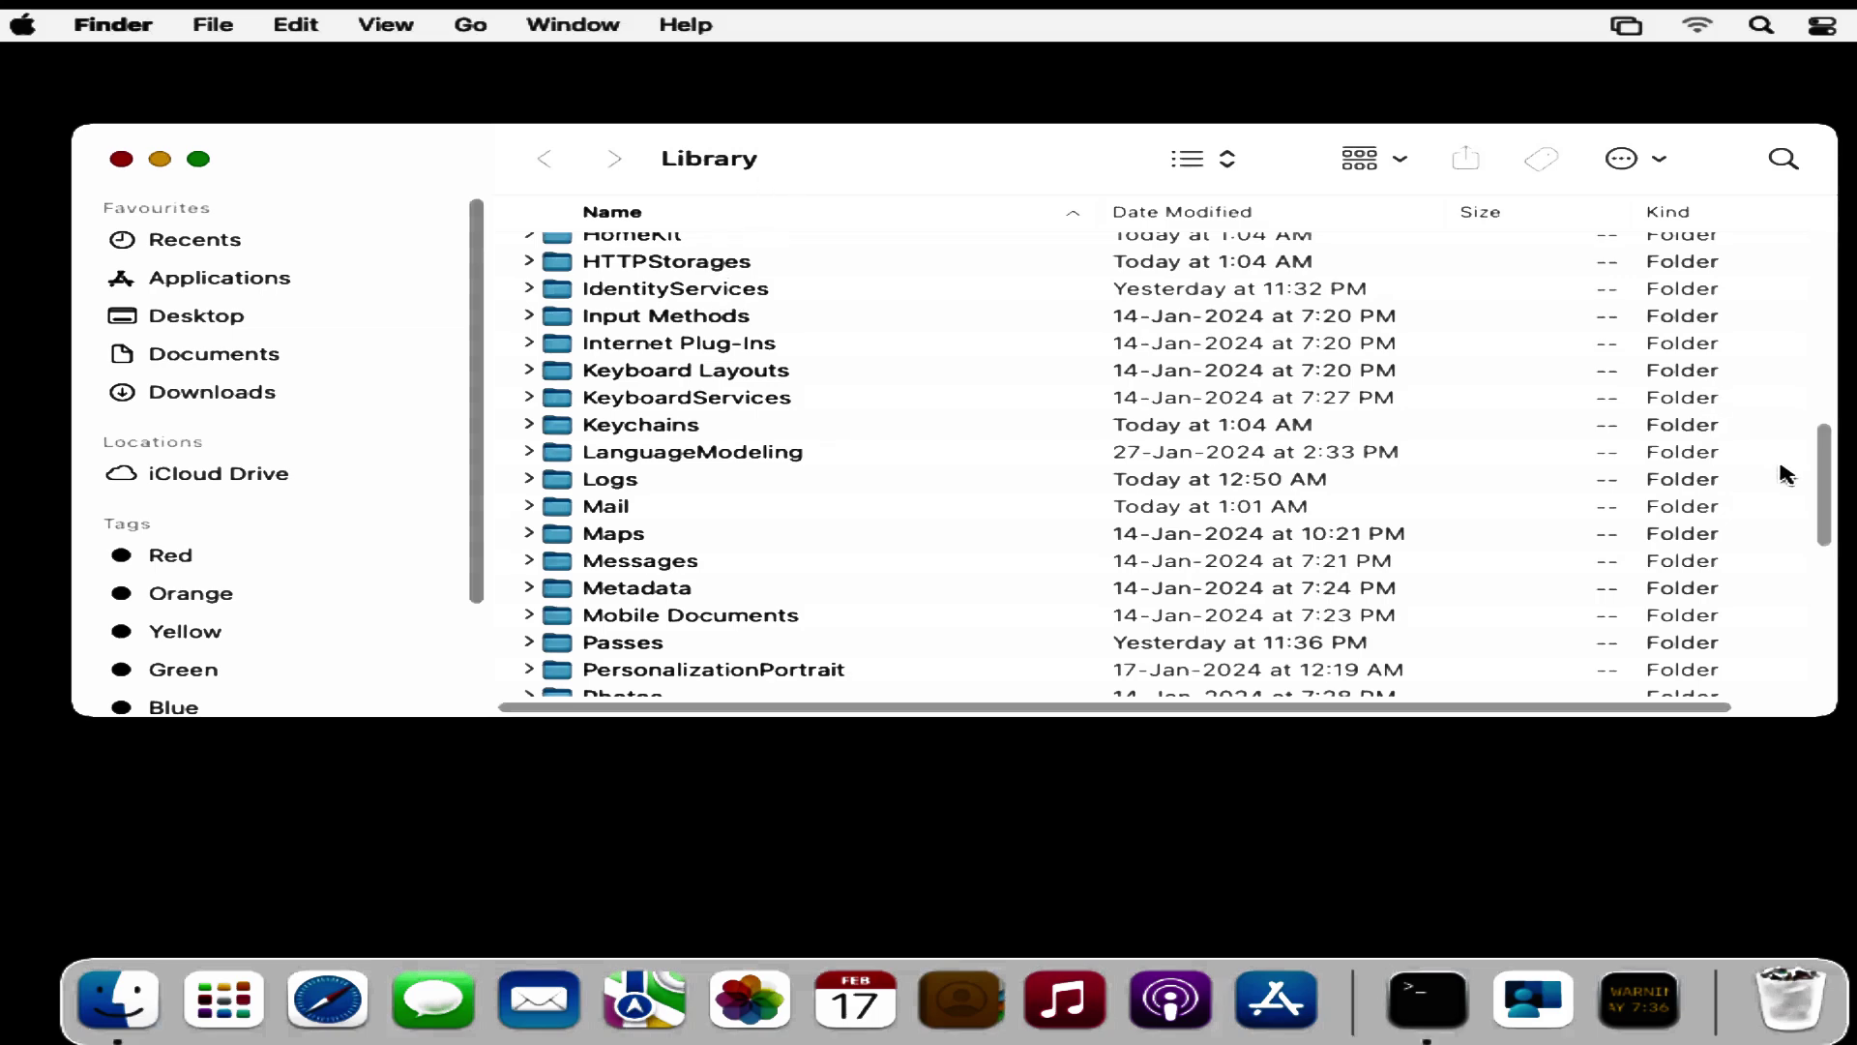
# Step: Browse Logs > Microsoft > Intune to show the three IntuneMDMAgent log files
pyautogui.moveTo(1835, 496); pyautogui.dragTo(1831, 563)
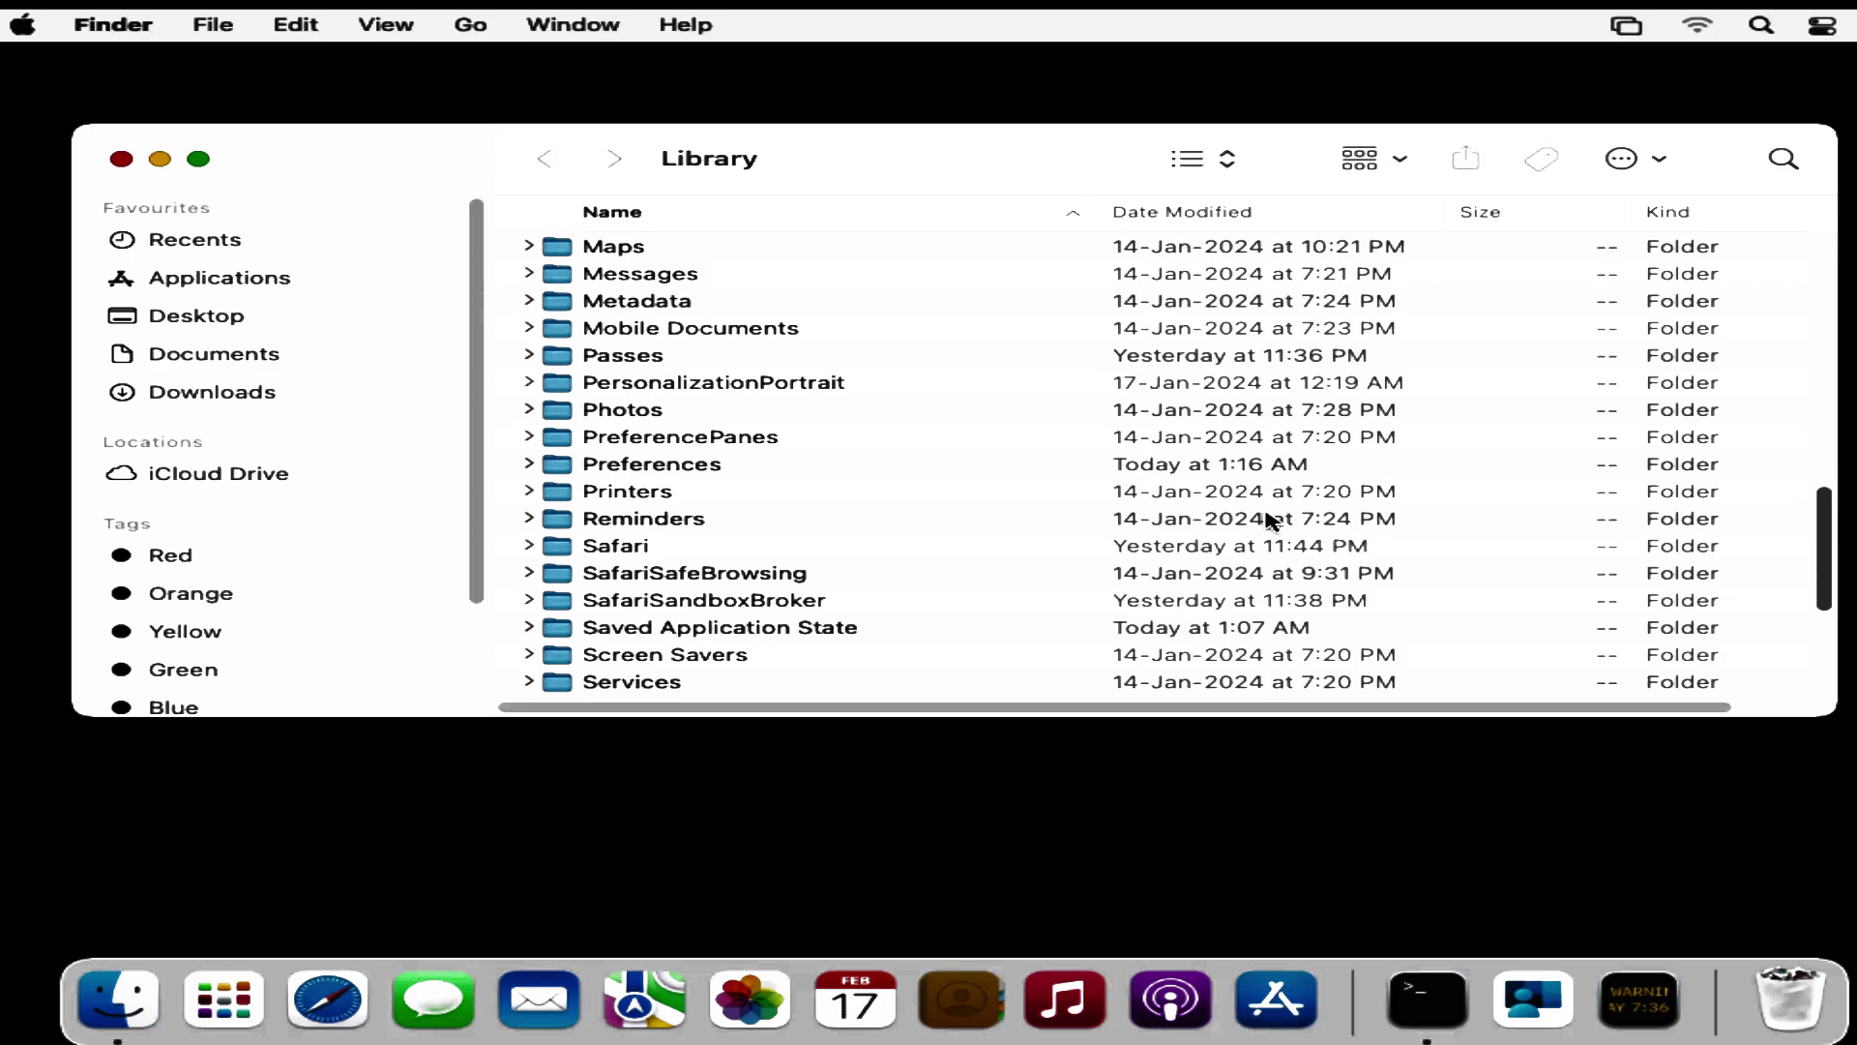
pyautogui.scroll(5, 1793, 566)
pyautogui.click(629, 448)
pyautogui.doubleClick(628, 448)
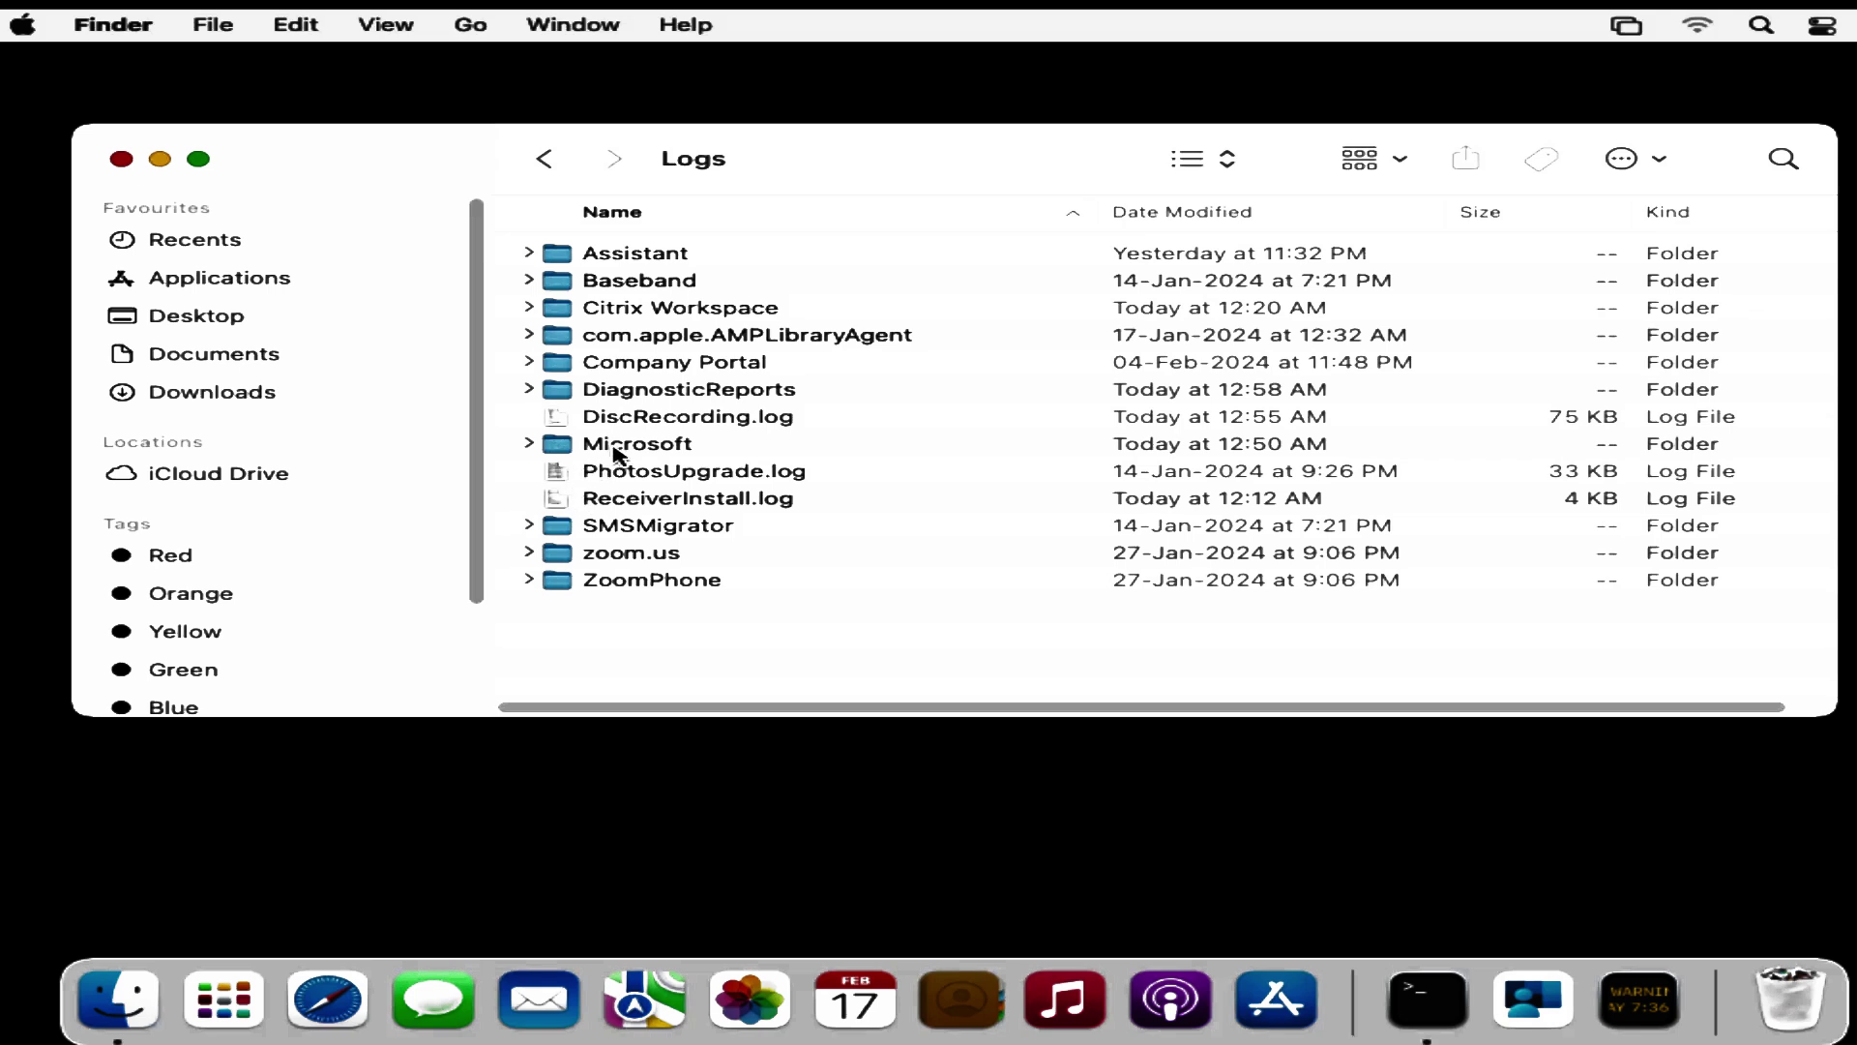
pyautogui.doubleClick(620, 447)
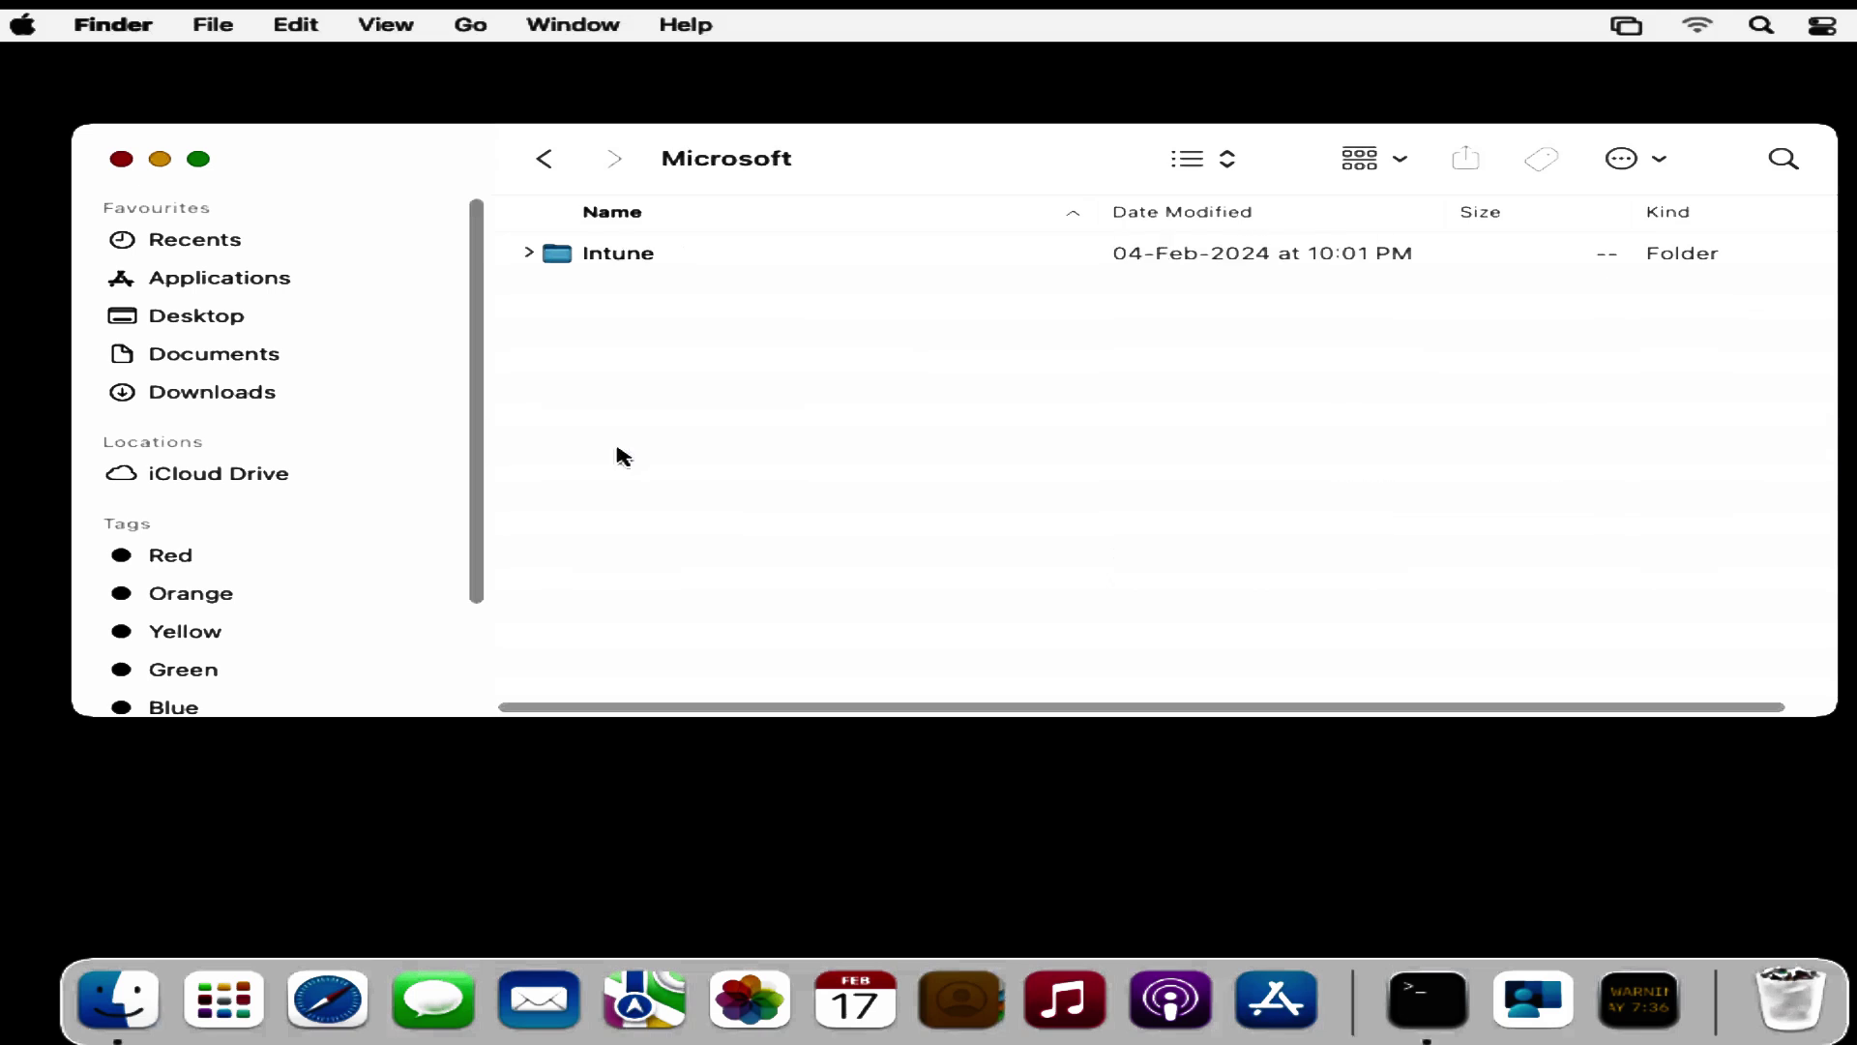
pyautogui.doubleClick(527, 256)
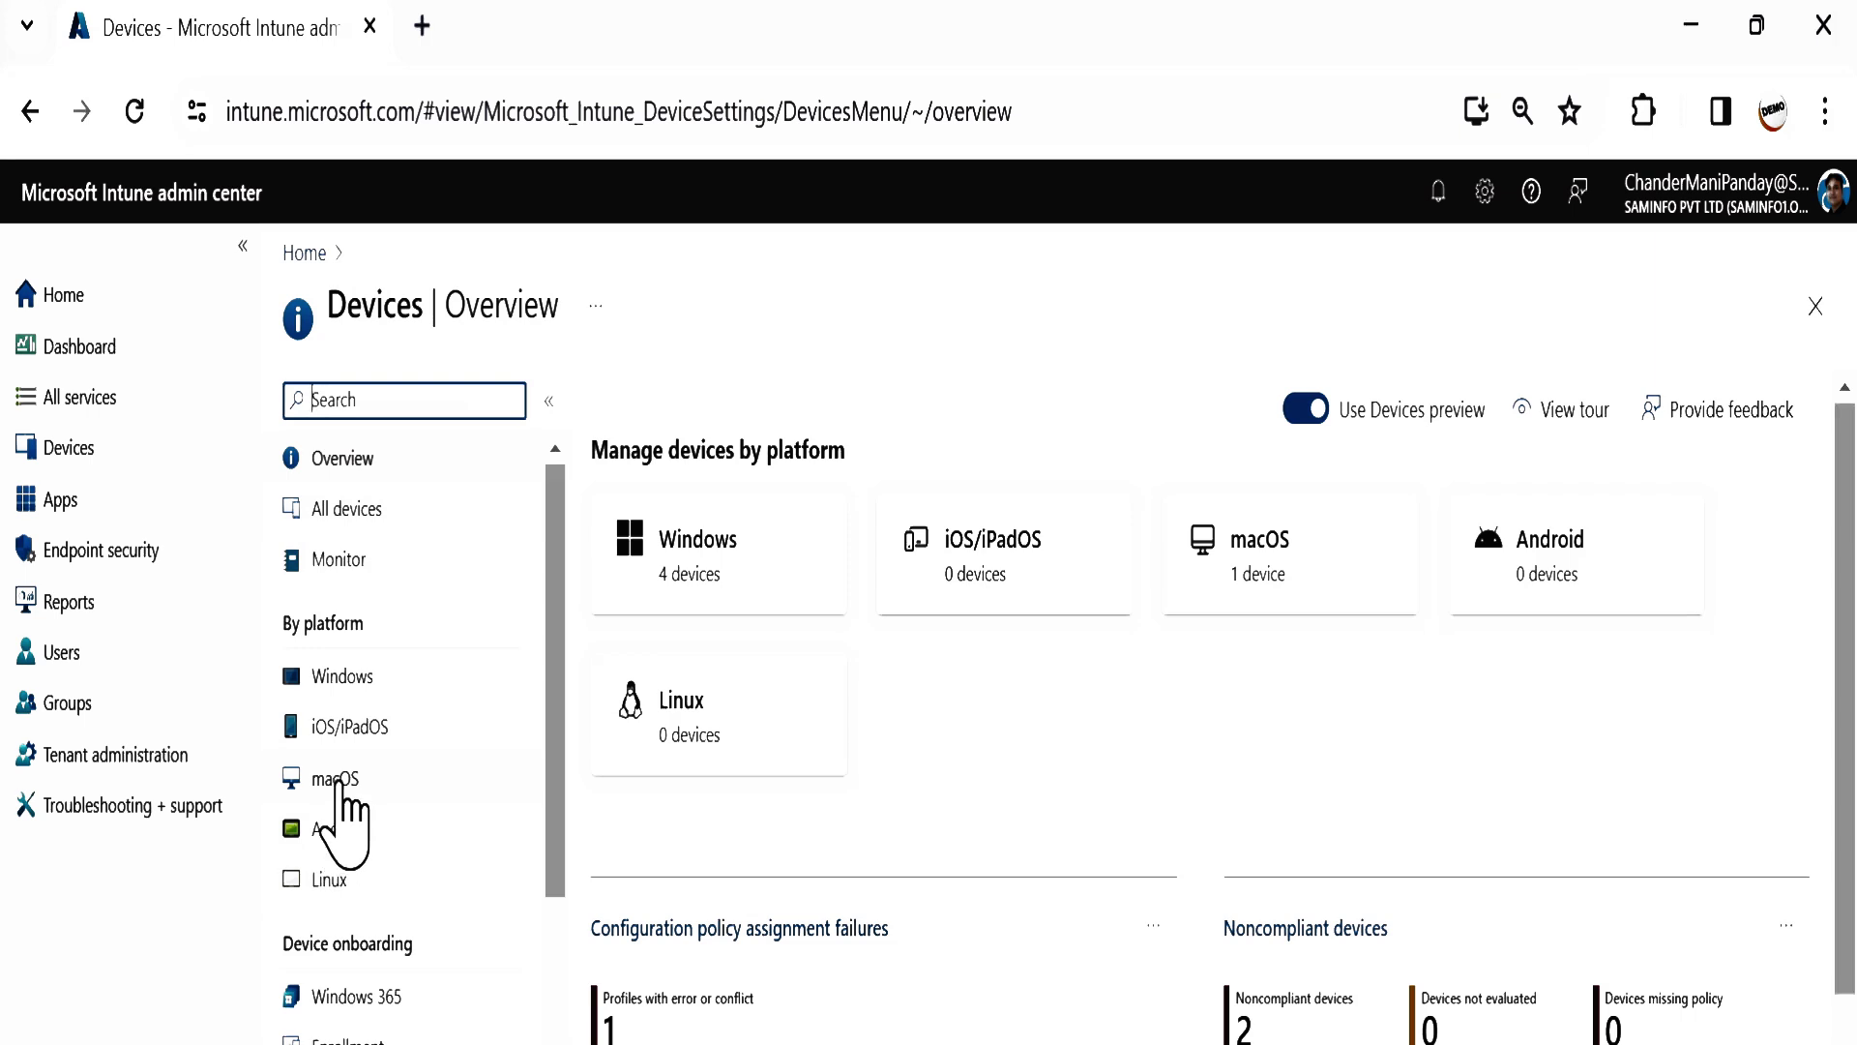
# Step: Go to macOS Shell scripts > Collect Intune Log > Device status and show the MacBook's history
pyautogui.click(337, 782)
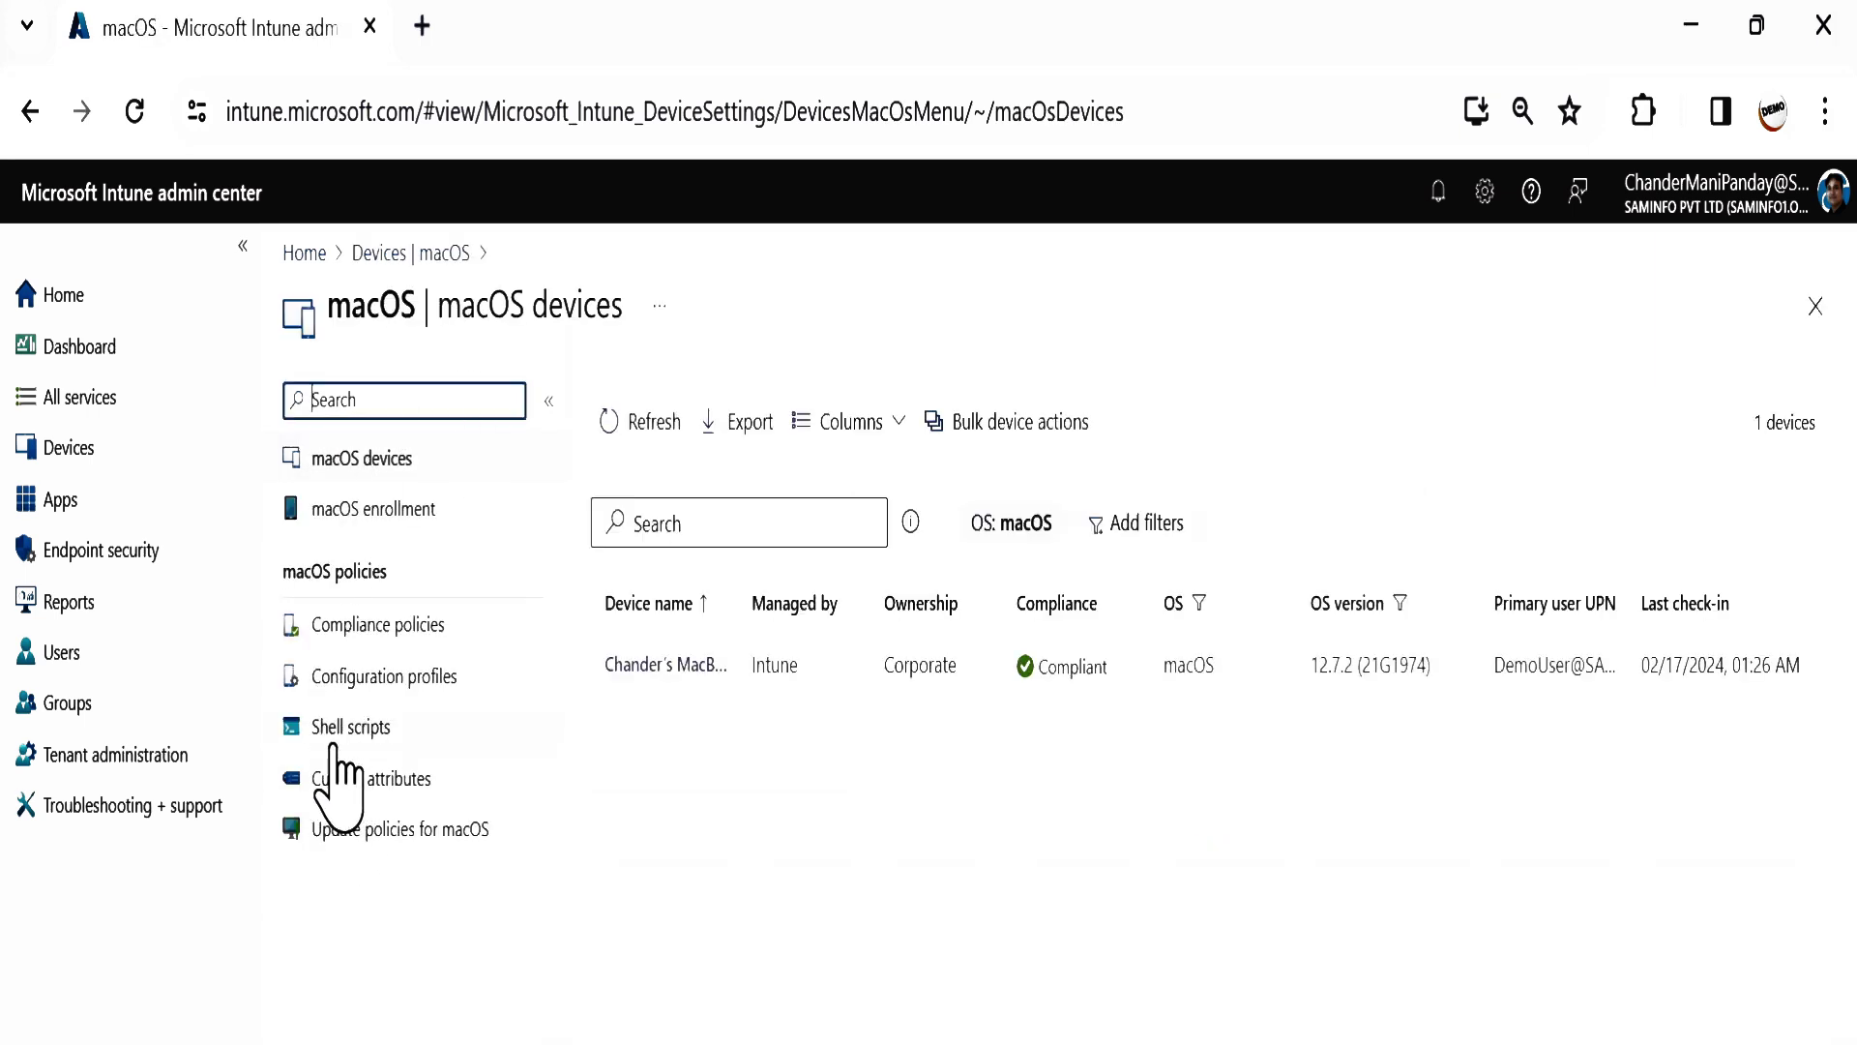
pyautogui.click(351, 740)
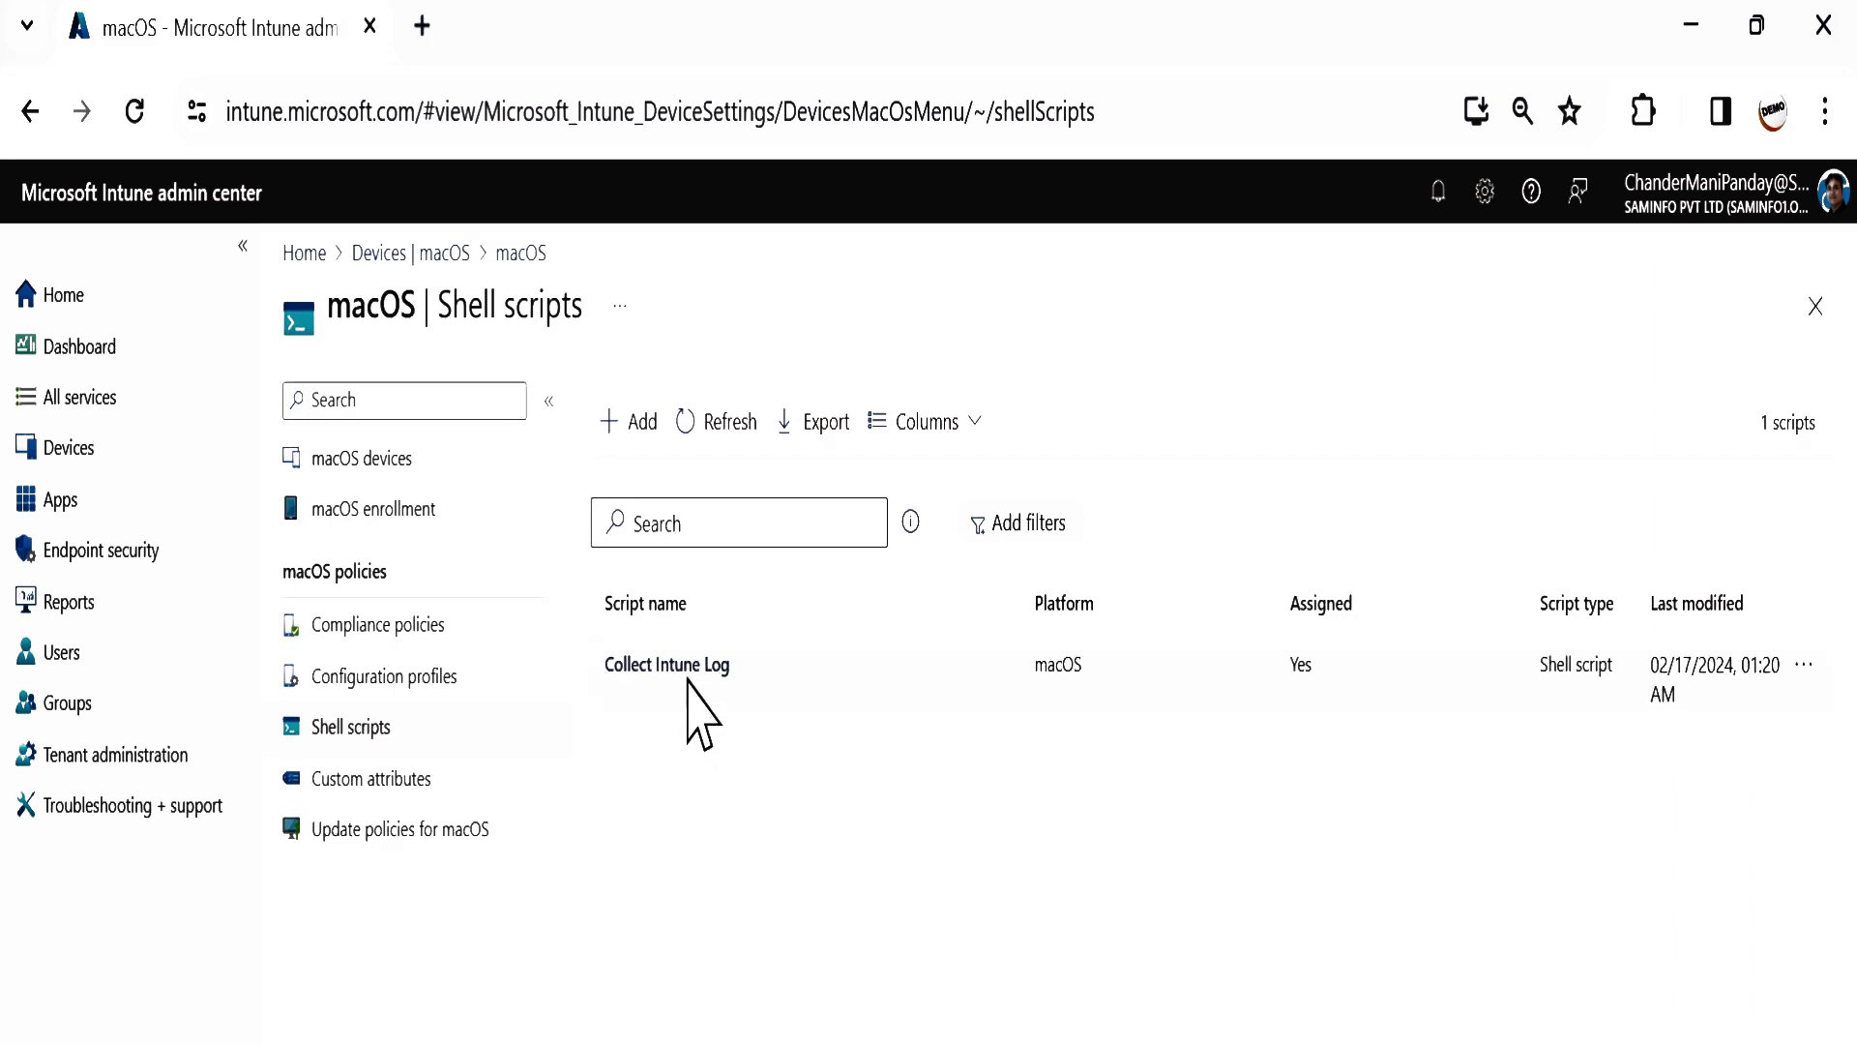
pyautogui.click(658, 667)
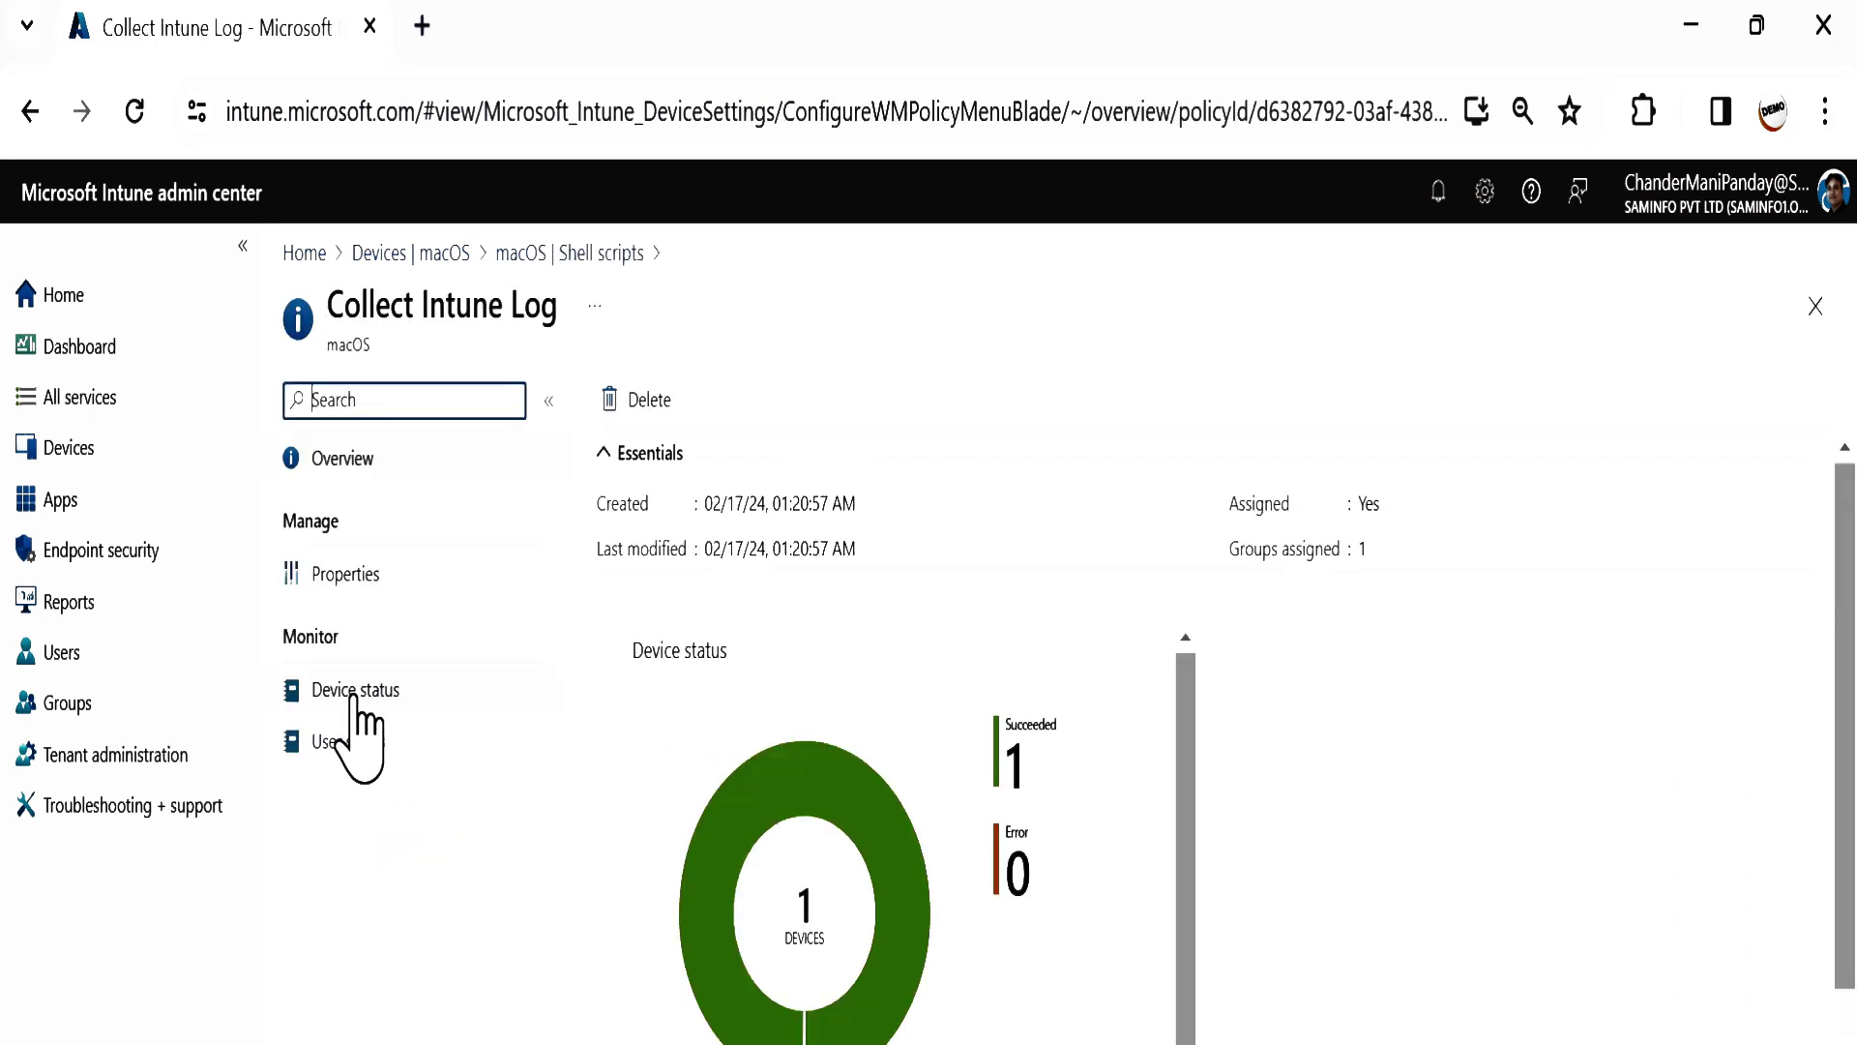
pyautogui.click(353, 696)
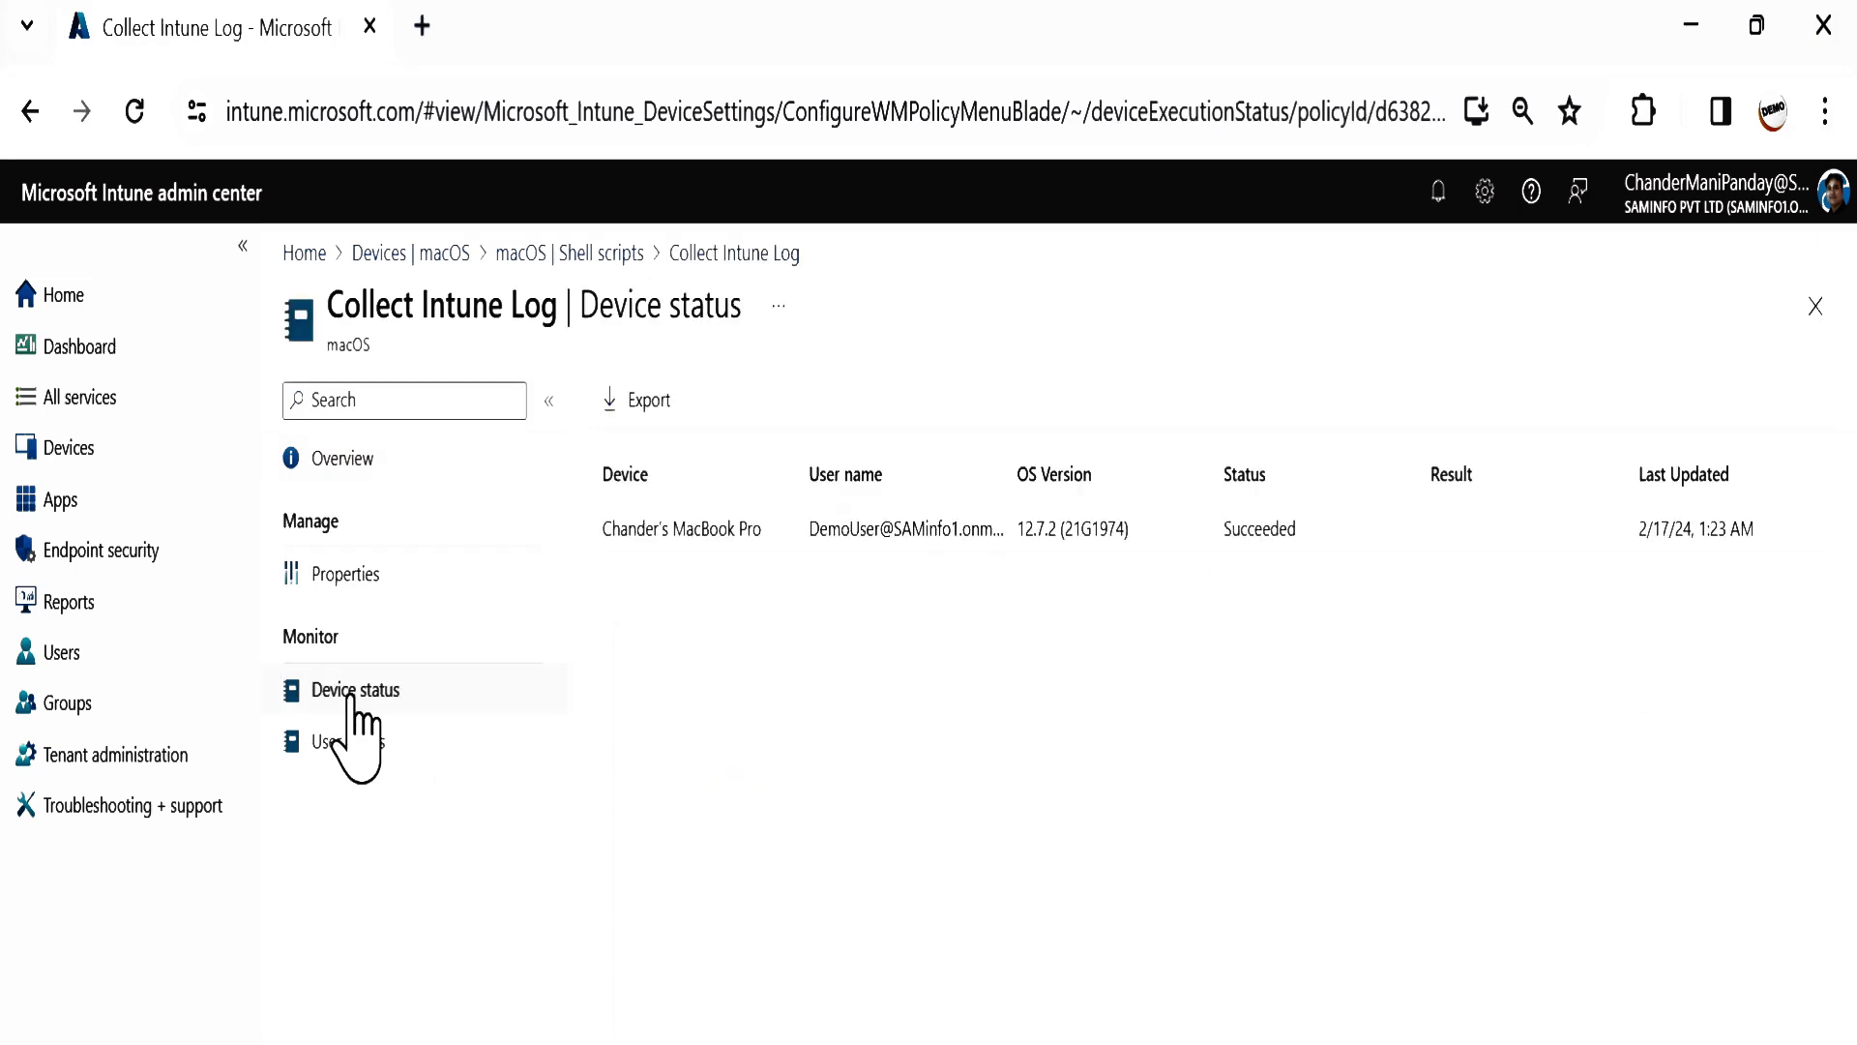
pyautogui.click(707, 534)
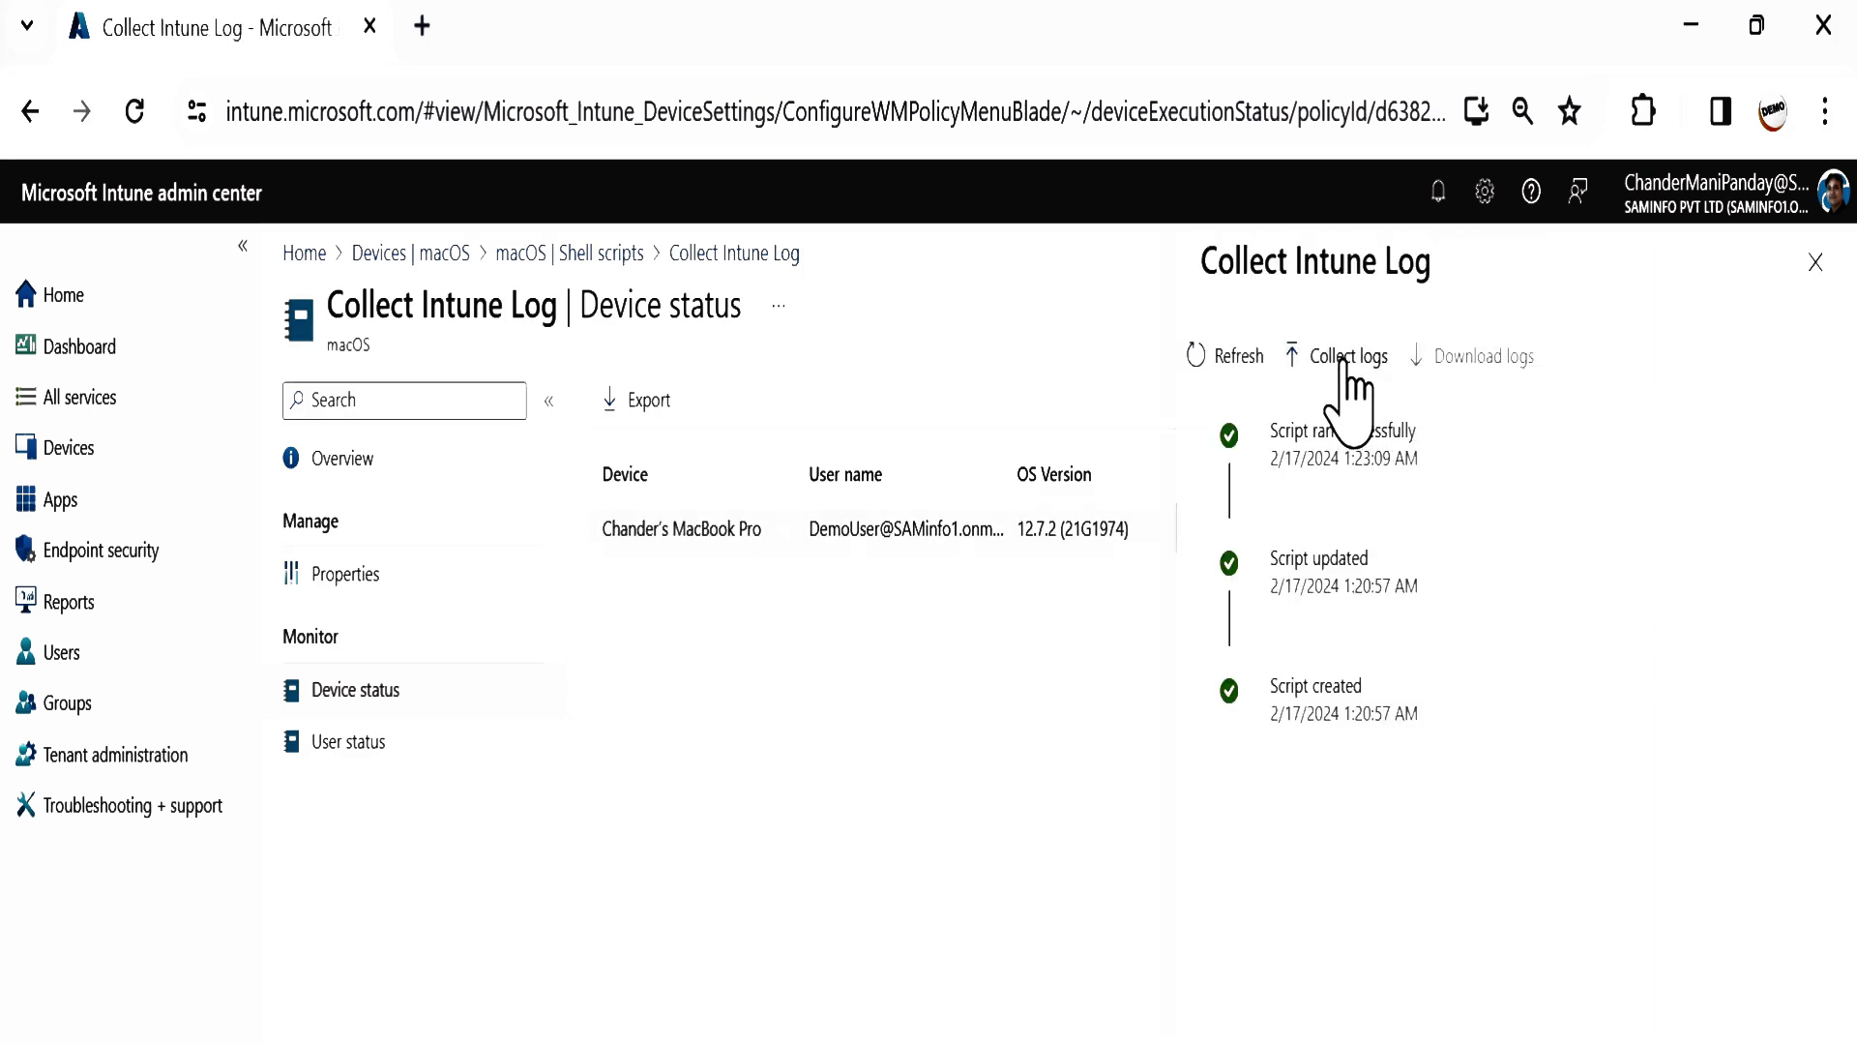
# Step: Request collection of /Library/Logs/Microsoft/Intune/*.log, without the trailing semicolon
pyautogui.click(1345, 360)
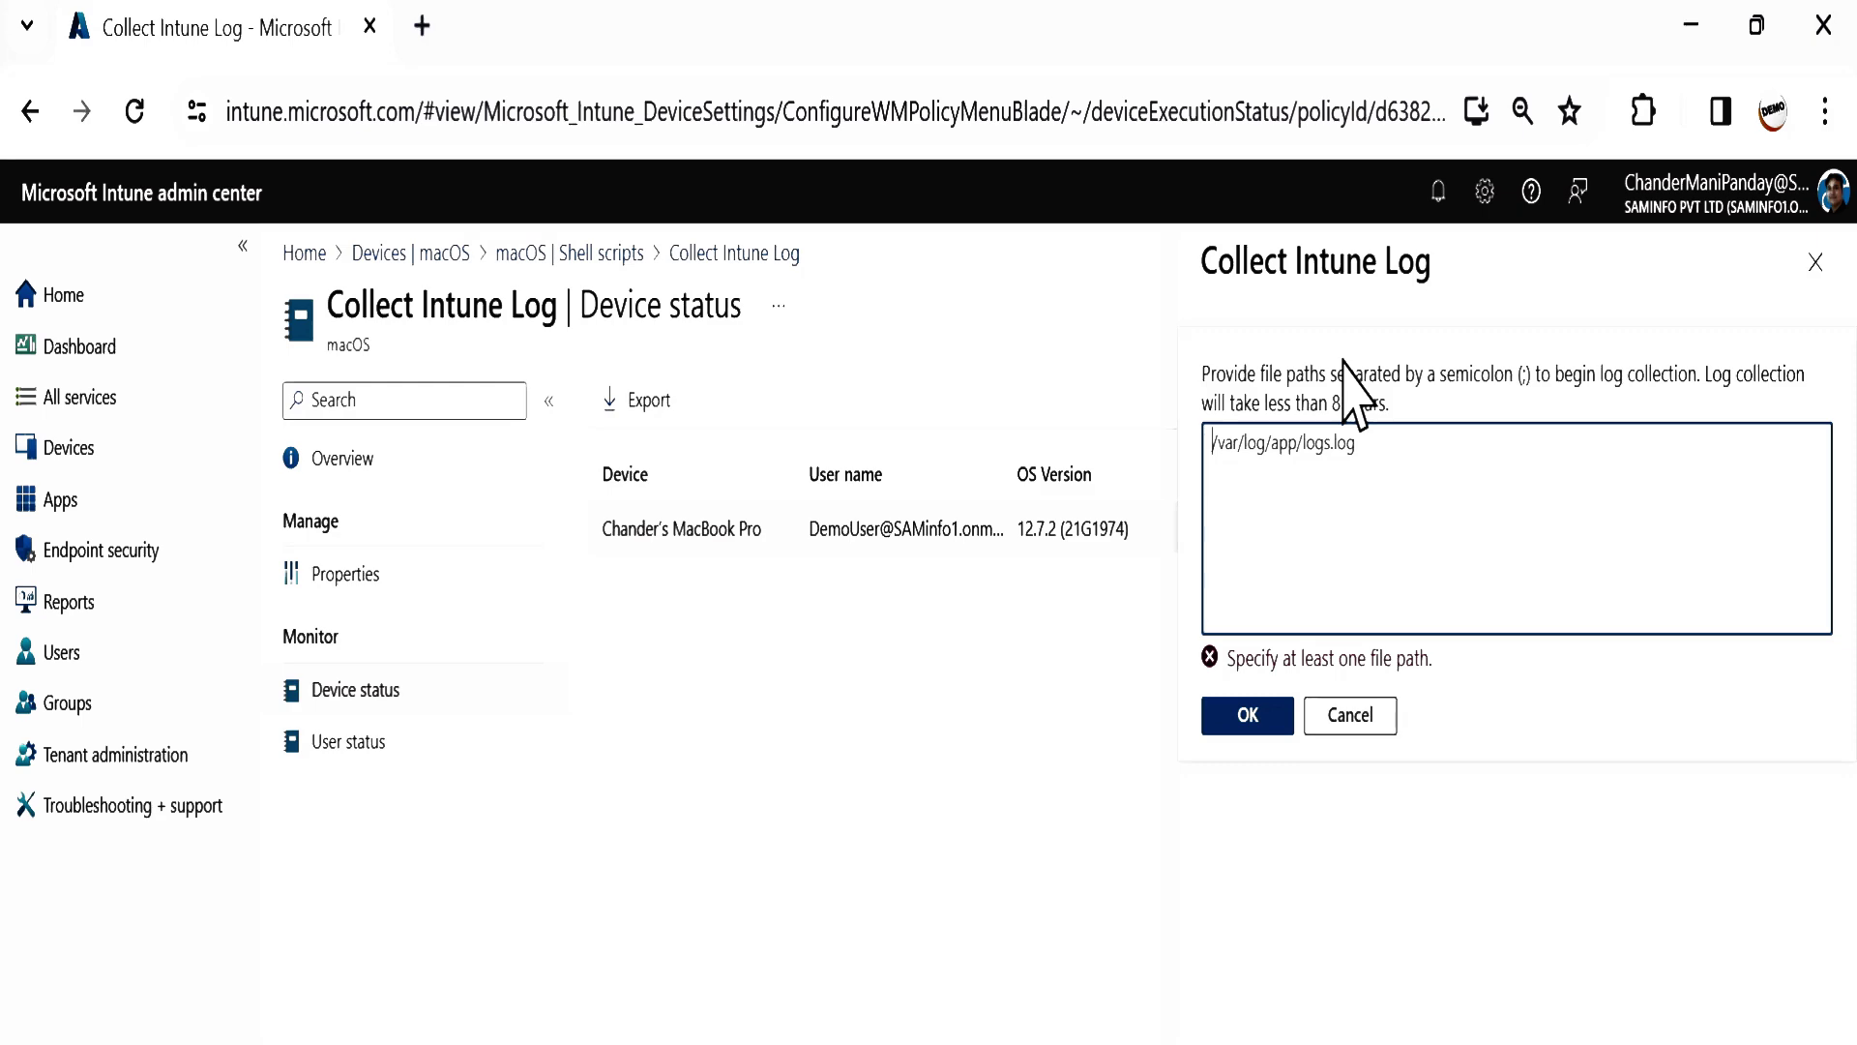
pyautogui.write('/Library/Logs/Microsoft/Intune/*.log')
pyautogui.moveTo(1529, 460); pyautogui.dragTo(1211, 468)
pyautogui.click(1286, 498)
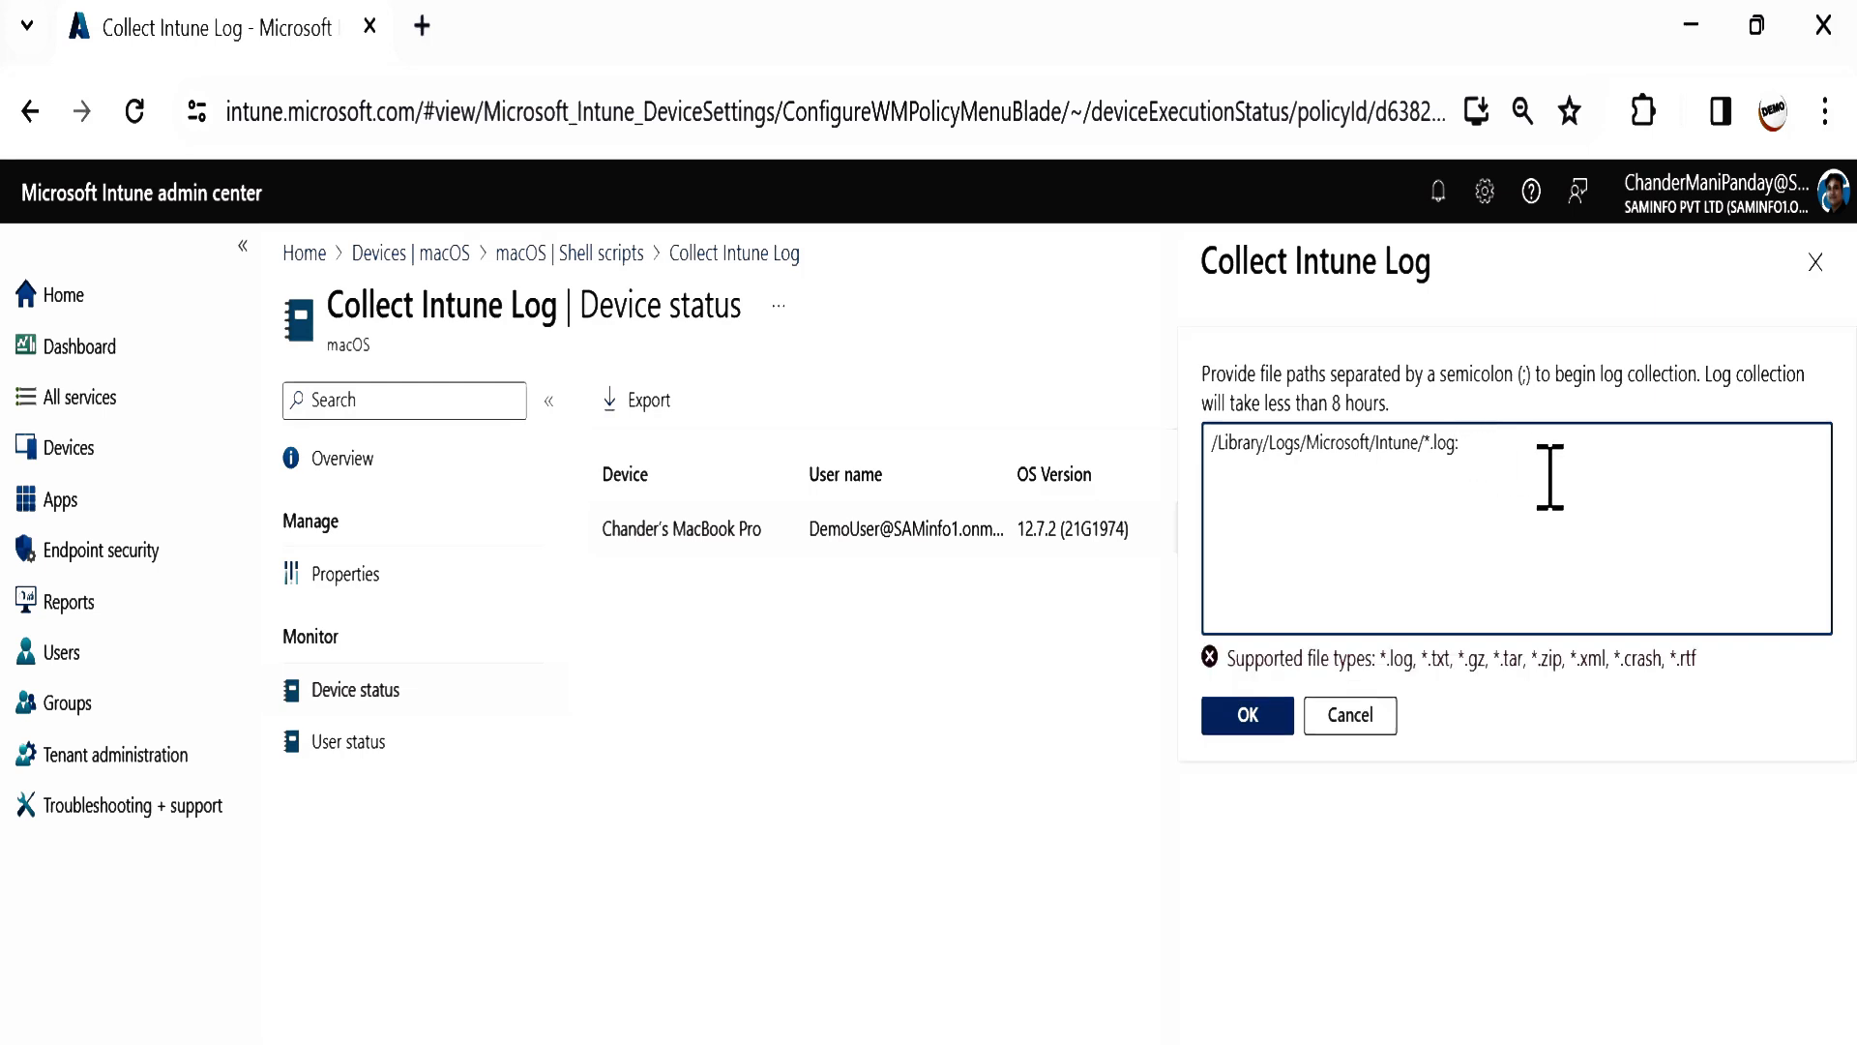
pyautogui.press('BackSpace')
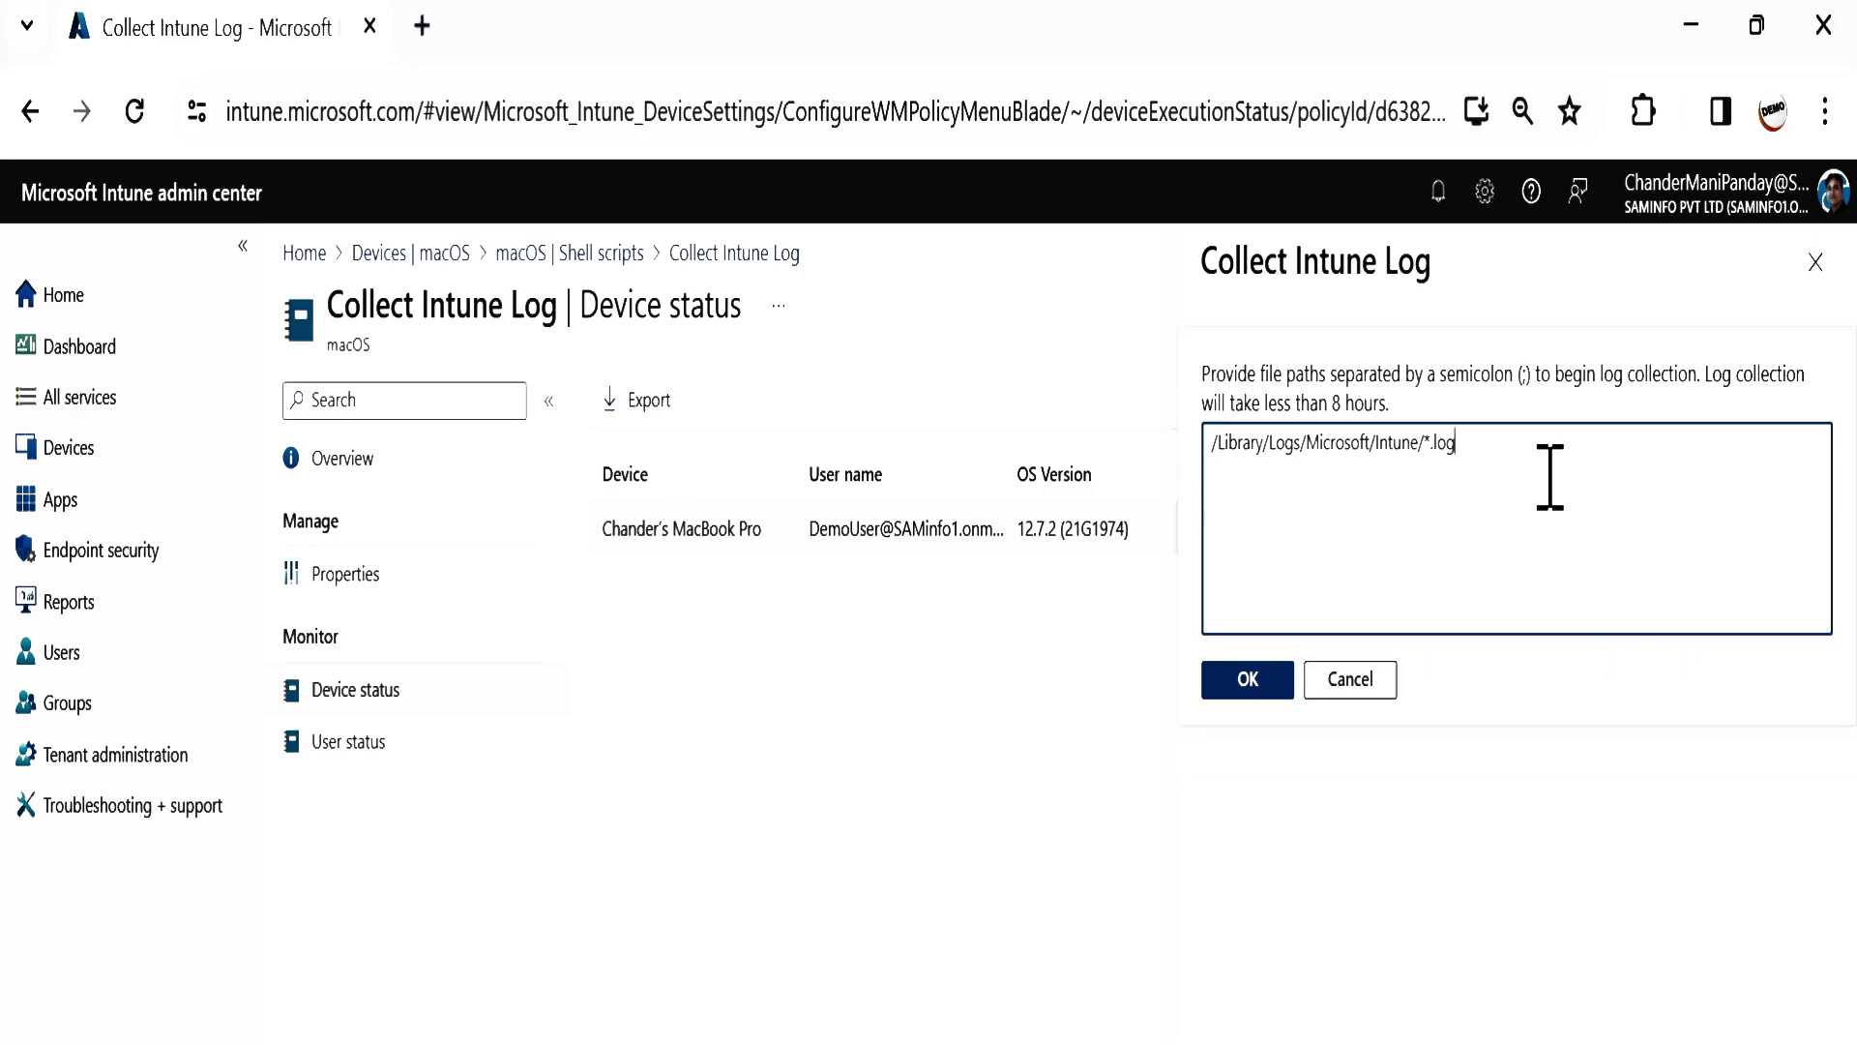
pyautogui.click(1249, 680)
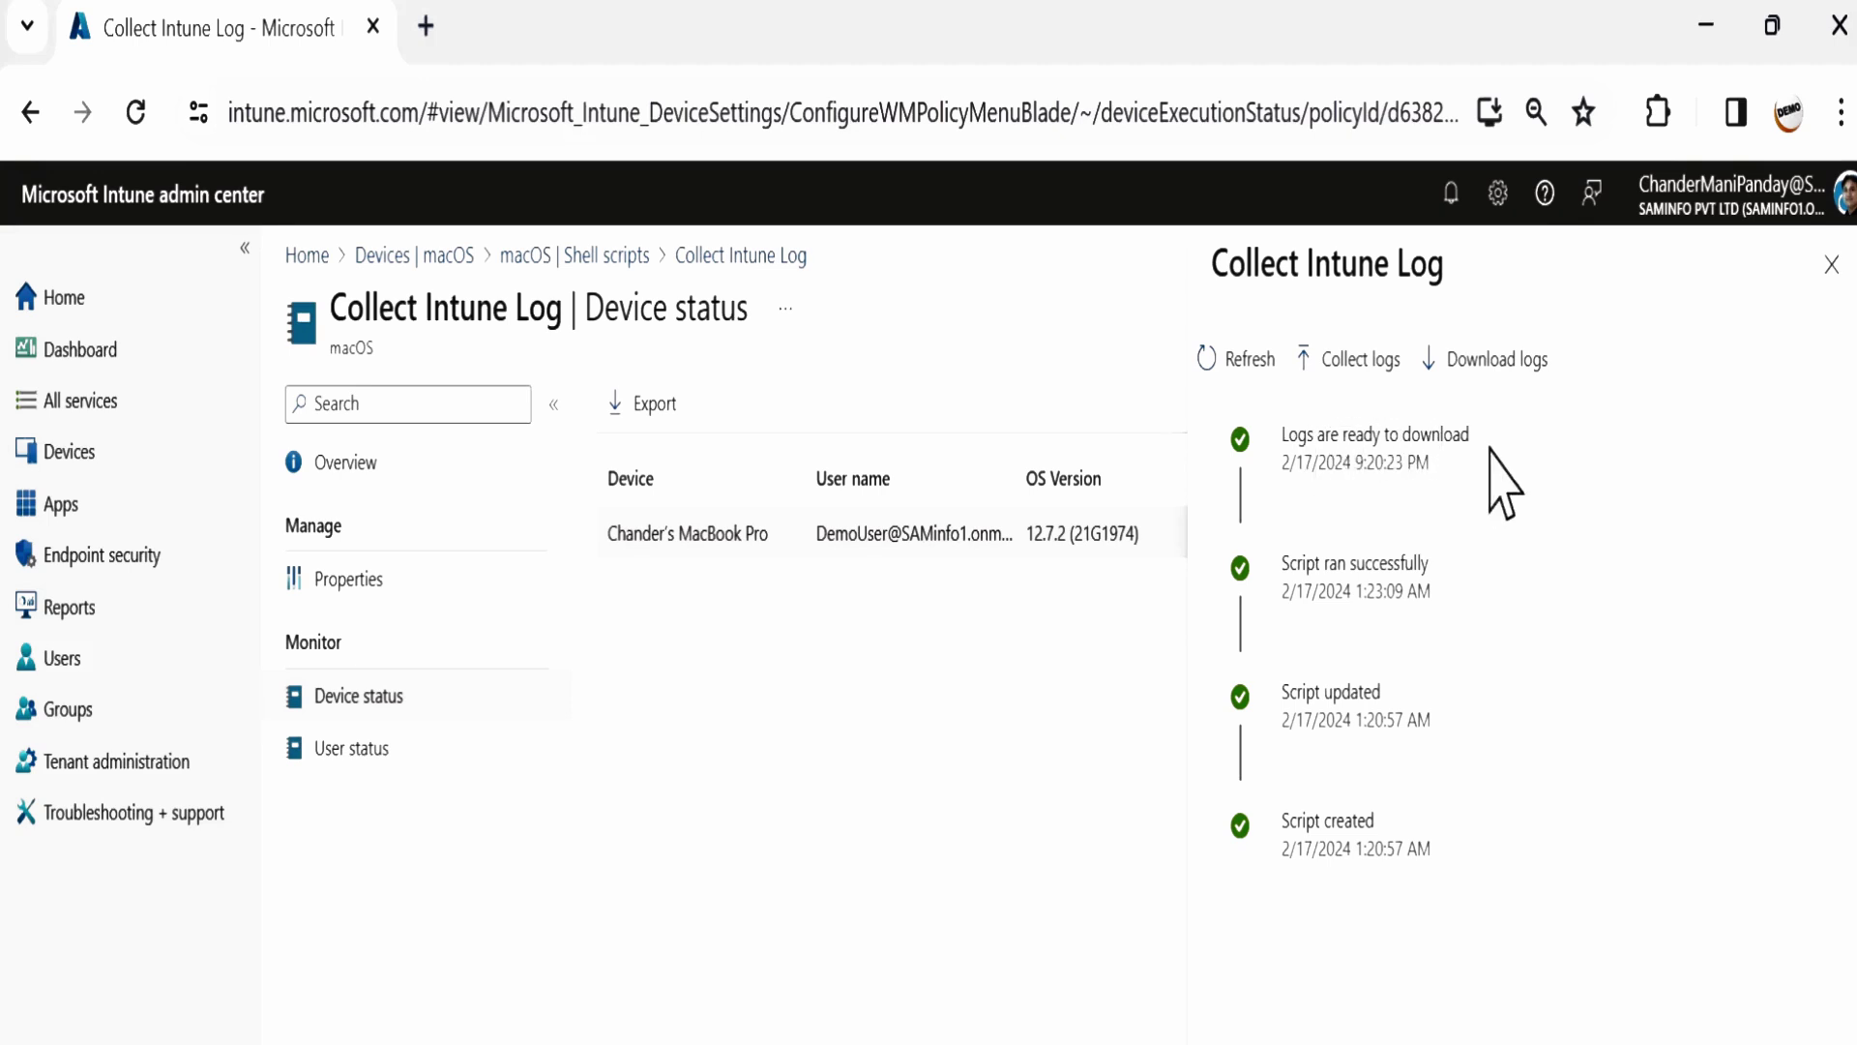
# Step: Download the MacBook's collected logs from its script history
pyautogui.click(1496, 368)
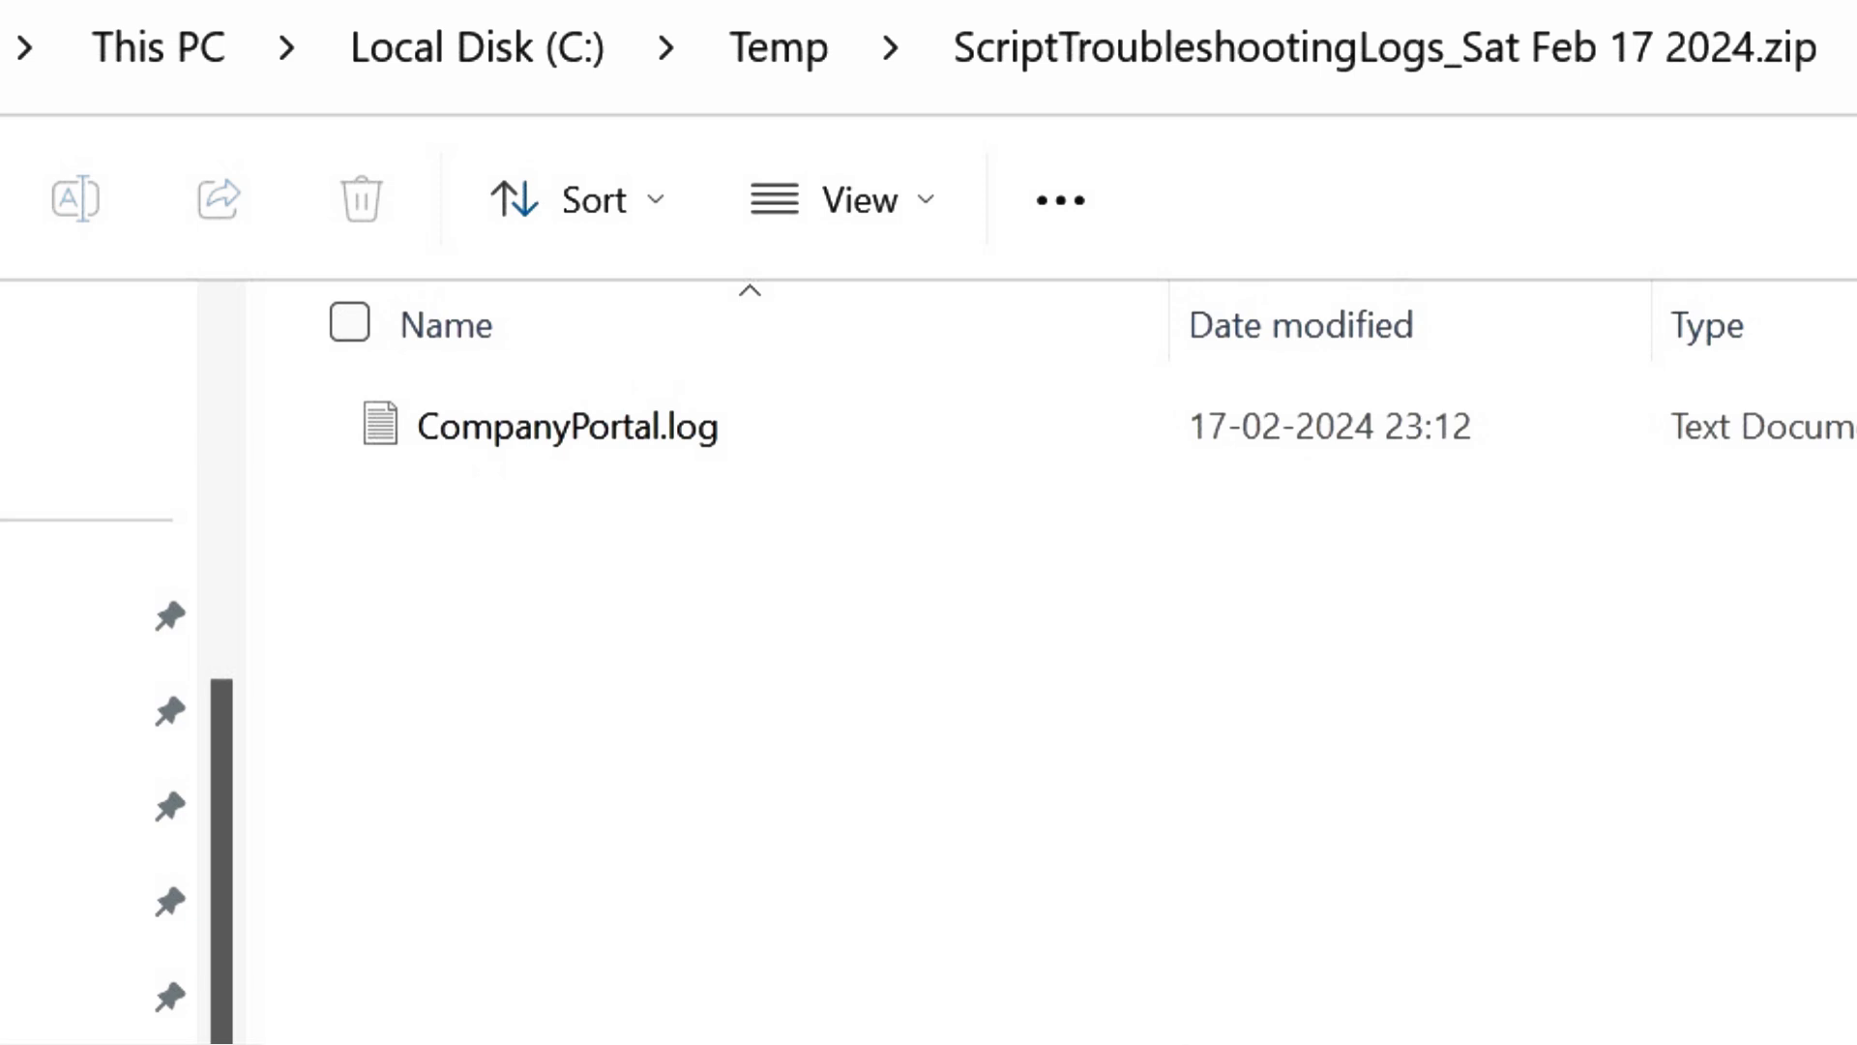